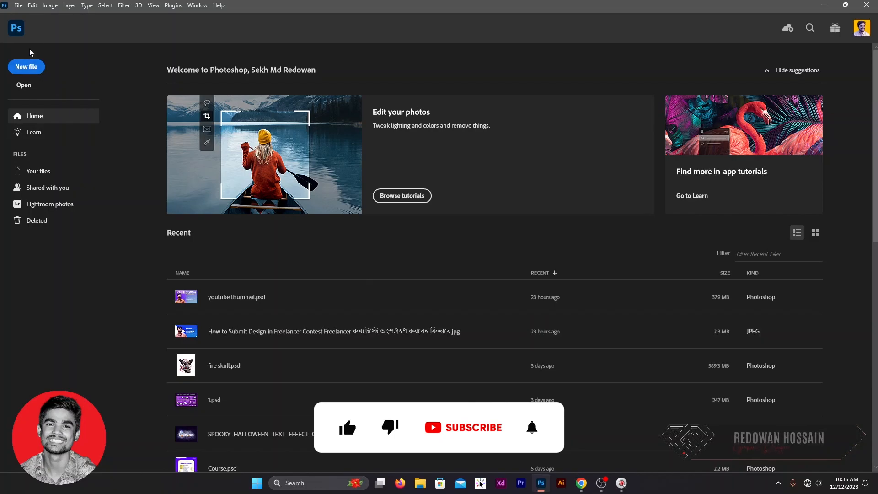
- Create a new 2000 x 2000 pixel document at 72 pixels/inch in RGB Color with a white background
{"action": "left_click", "coordinate": [18, 6]}
{"action": "left_click", "coordinate": [24, 17]}
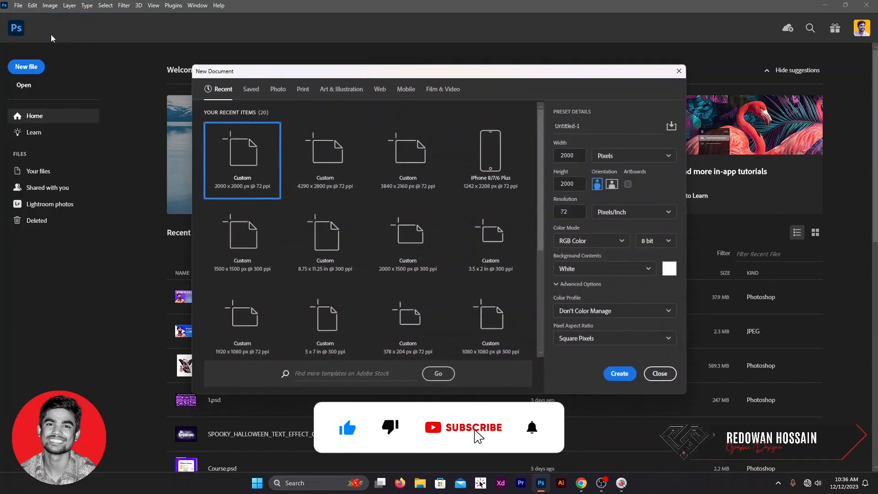
{"action": "left_click", "coordinate": [578, 158]}
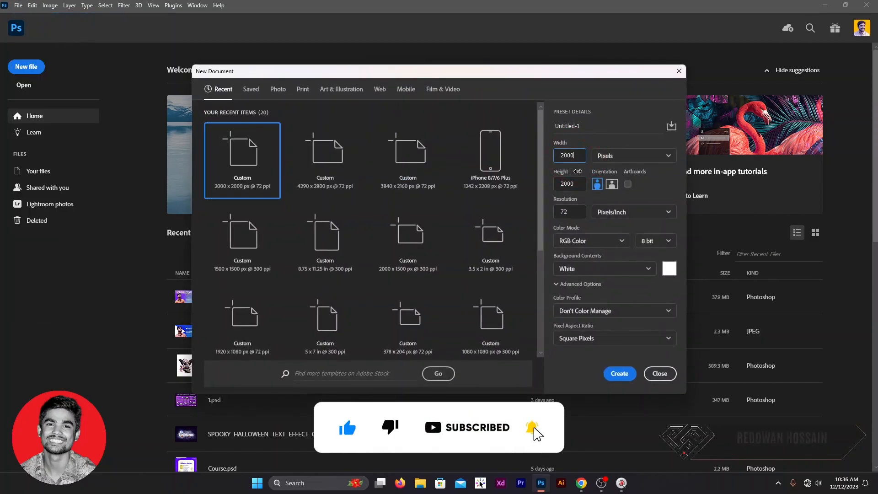
{"action": "left_click", "coordinate": [570, 212]}
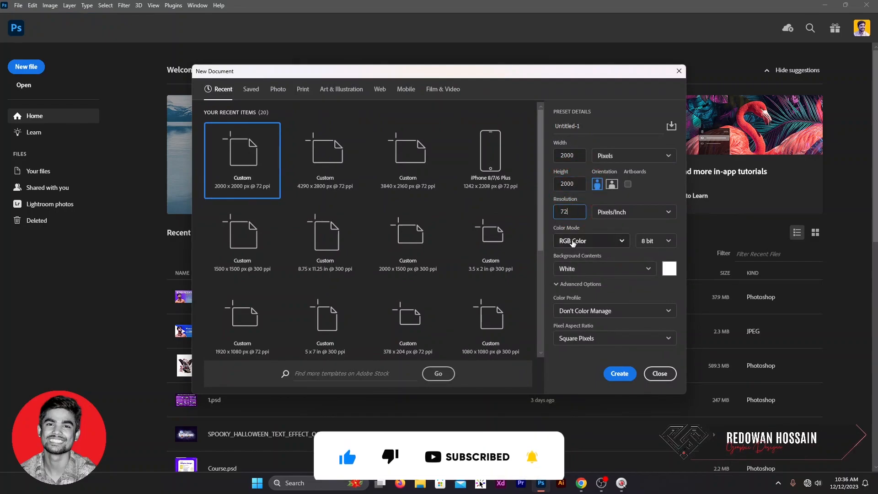
{"action": "left_click", "coordinate": [617, 372]}
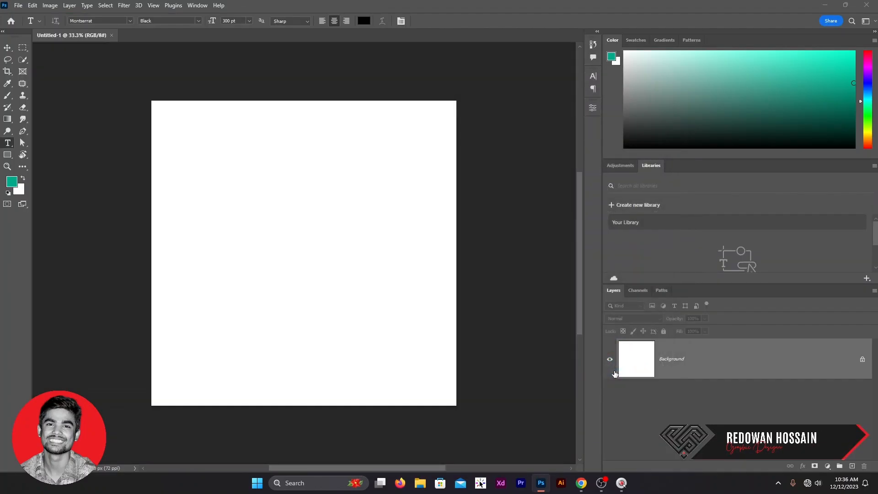
- Add a linear Gradient Fill layer at 90° using the first Cloud preset, with the gradient reversed
{"action": "left_click", "coordinate": [827, 465]}
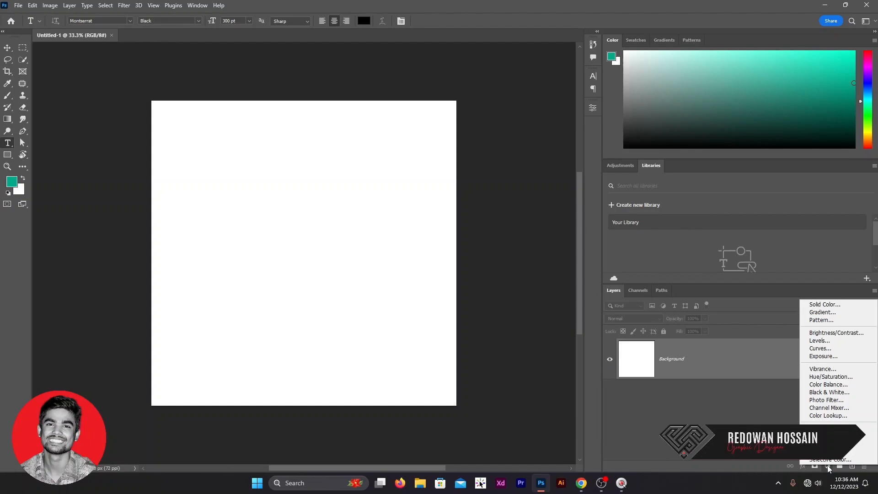
{"action": "left_click", "coordinate": [817, 312]}
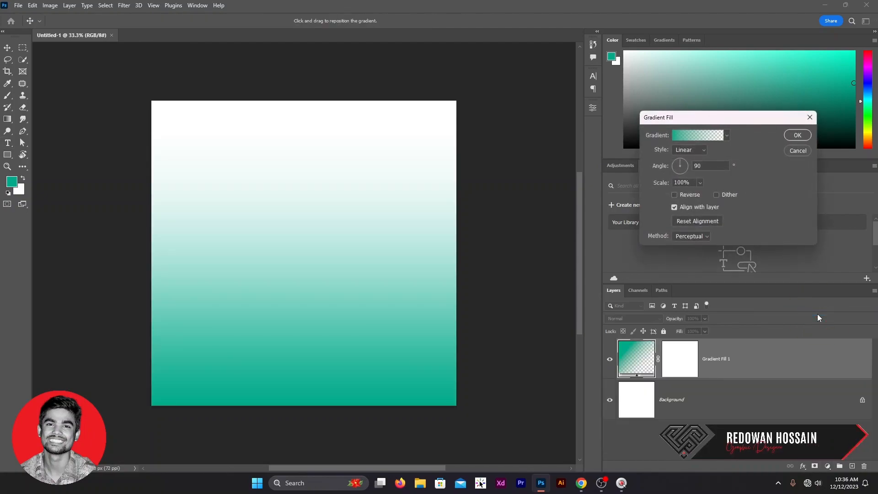
{"action": "left_click", "coordinate": [728, 136]}
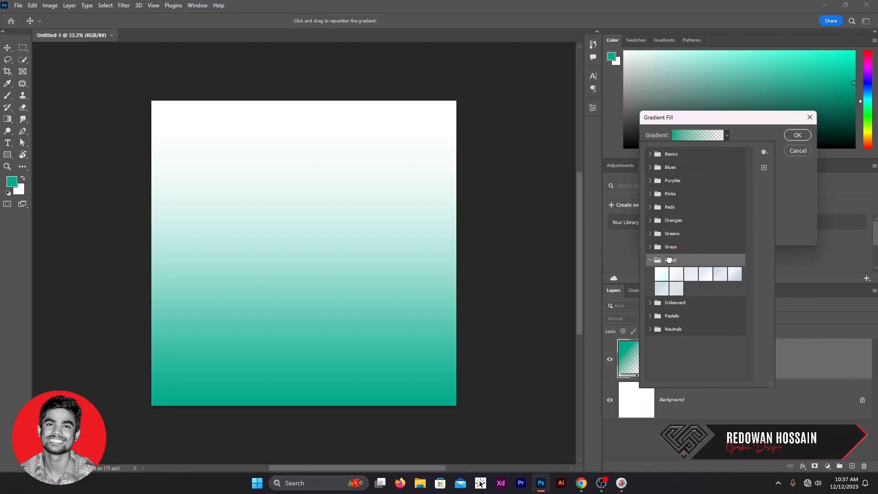
{"action": "left_click", "coordinate": [661, 273]}
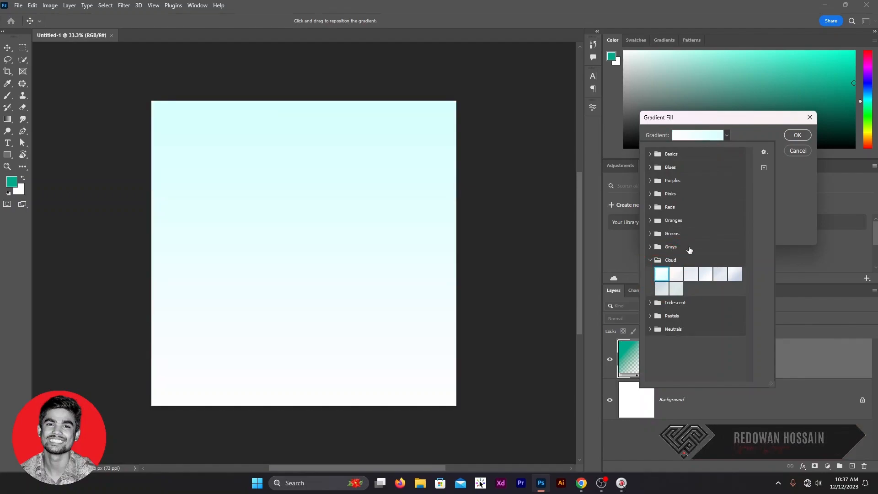
{"action": "left_click", "coordinate": [750, 120]}
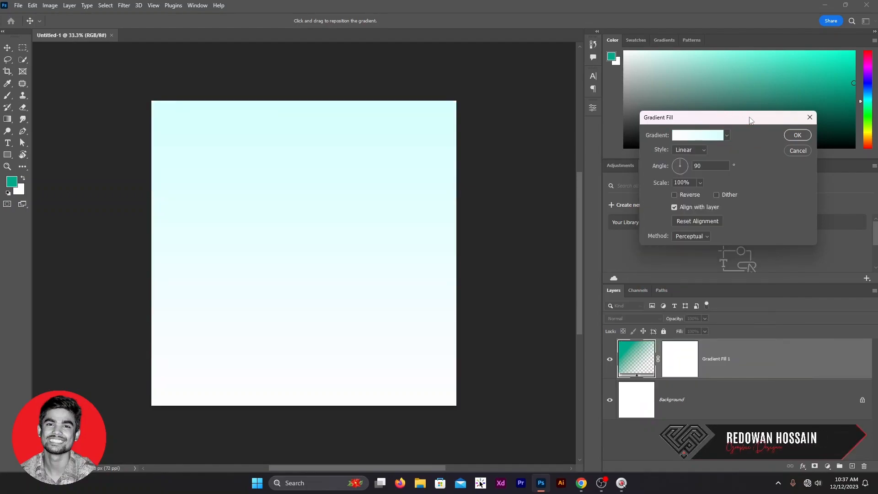
{"action": "left_click", "coordinate": [676, 196]}
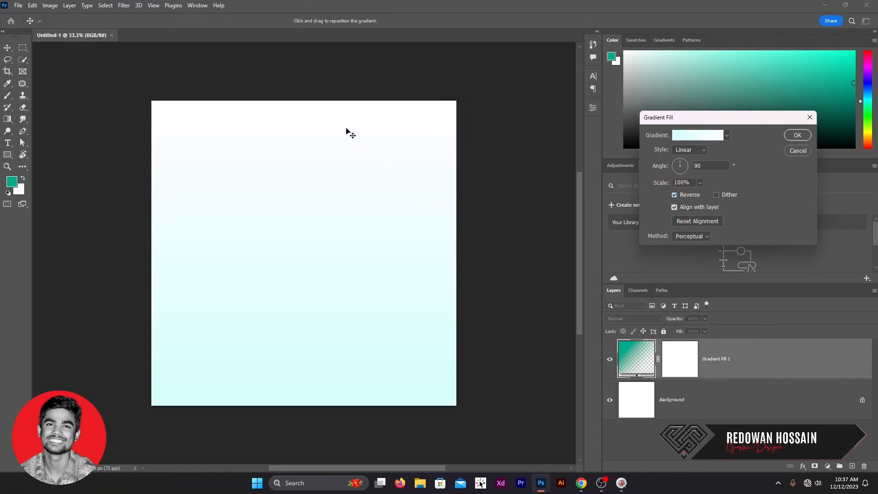
{"action": "left_click", "coordinate": [798, 135]}
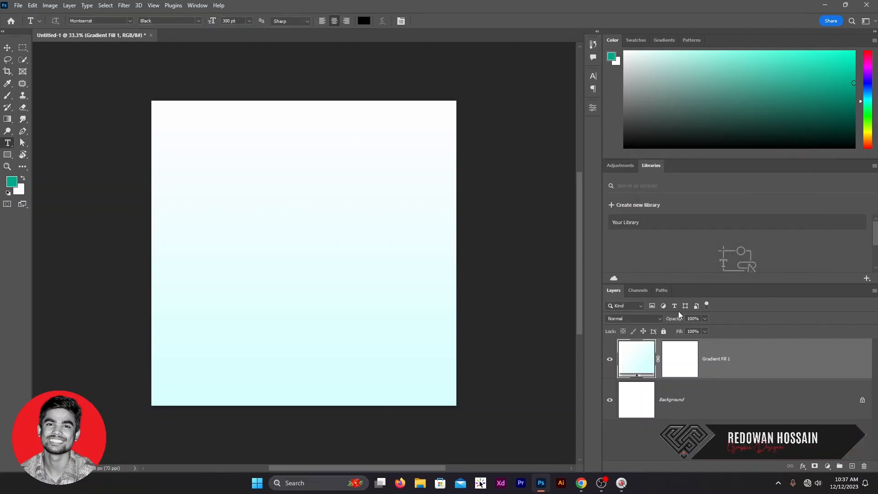
- Lock the gradient fill layer completely and deselect it
{"action": "left_click", "coordinate": [664, 331]}
{"action": "key", "text": "v"}
{"action": "left_click", "coordinate": [501, 222]}
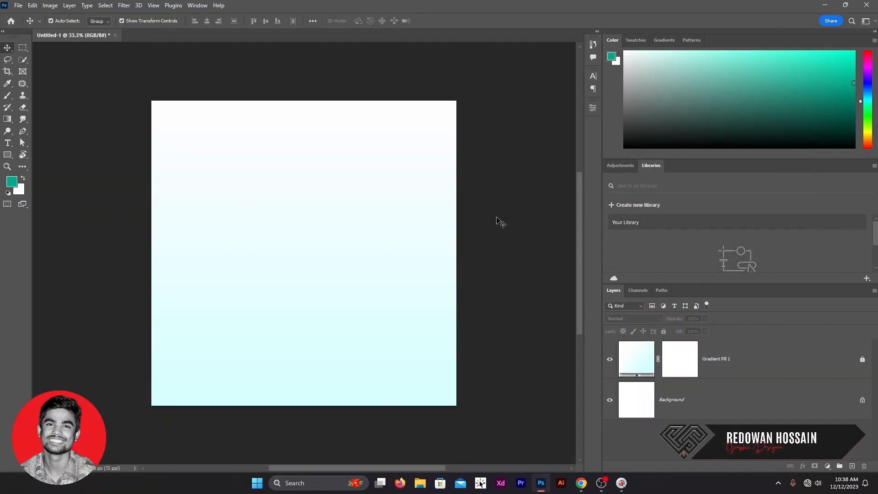
- Set the Type tool's font to Mont in the Black style, with the size at 300 pt
{"action": "left_click", "coordinate": [8, 145]}
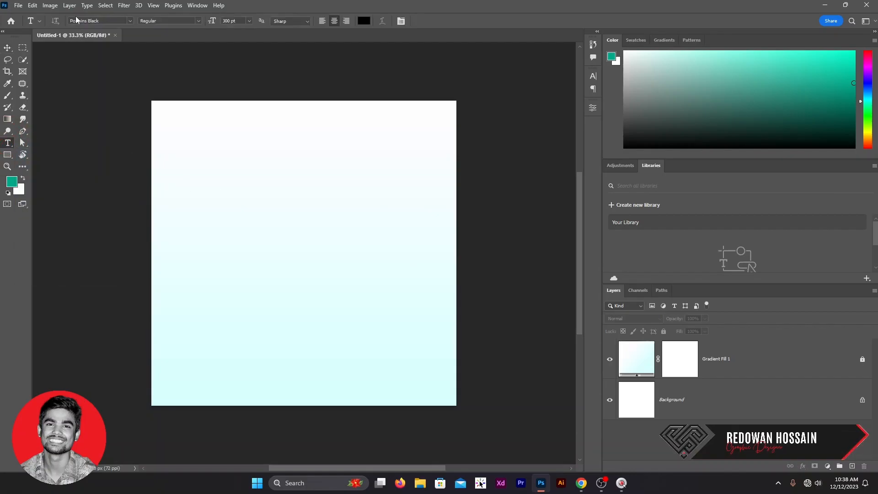
{"action": "type", "text": "mont"}
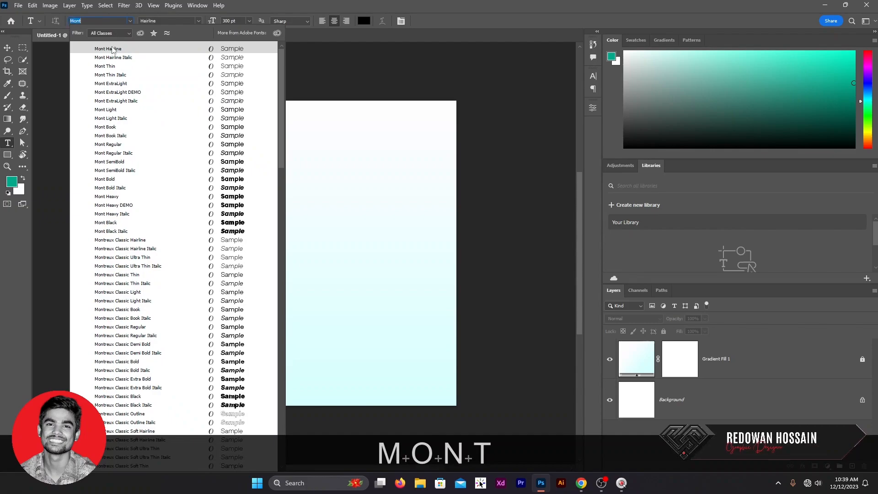
{"action": "left_click", "coordinate": [113, 49]}
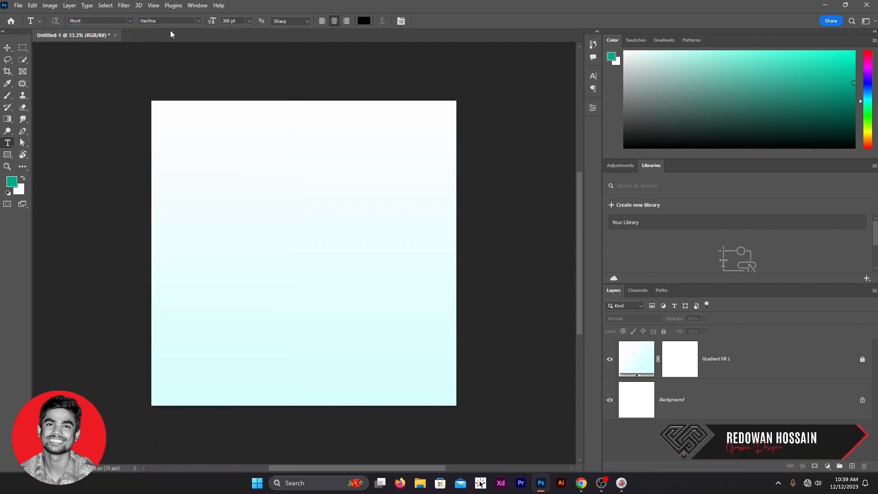
{"action": "left_click", "coordinate": [197, 21]}
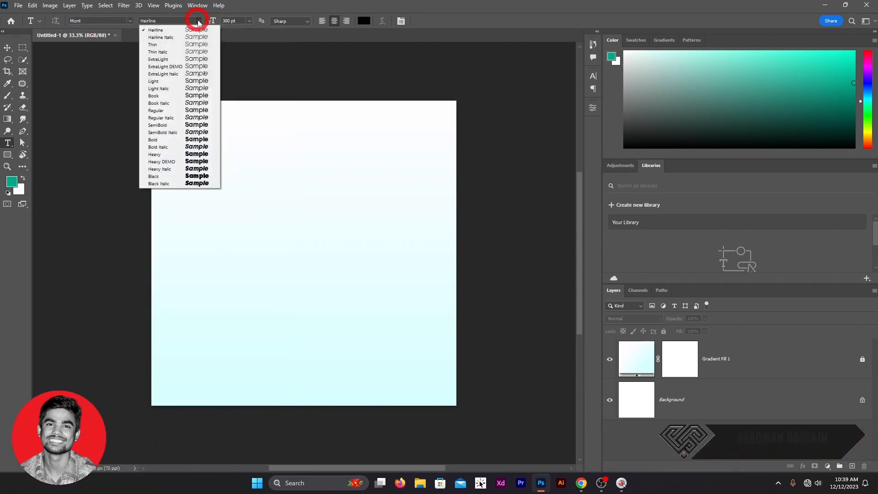
{"action": "left_click", "coordinate": [161, 176]}
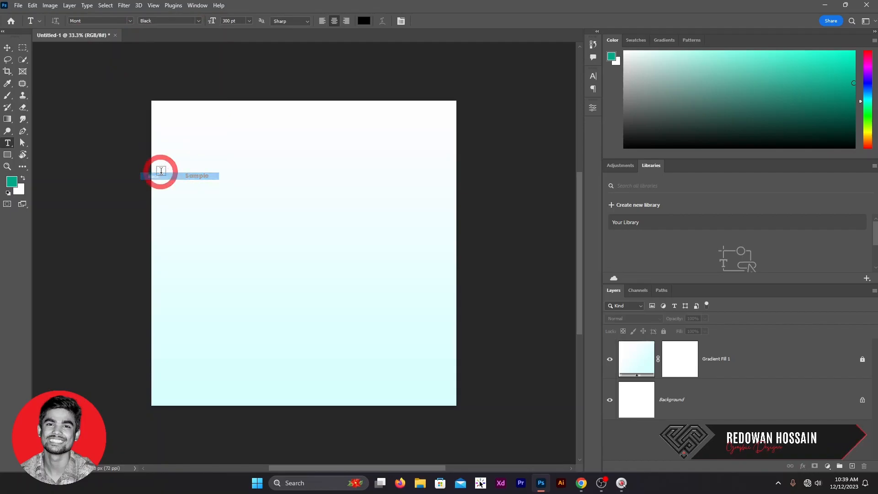
{"action": "left_click", "coordinate": [251, 21]}
{"action": "left_click", "coordinate": [235, 151]}
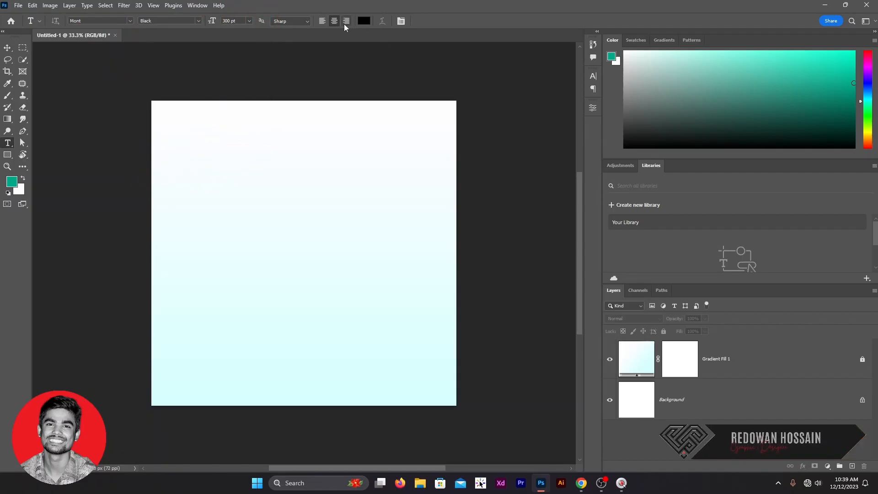
- Add a text layer with the capital letter L on the canvas
{"action": "left_click", "coordinate": [280, 234]}
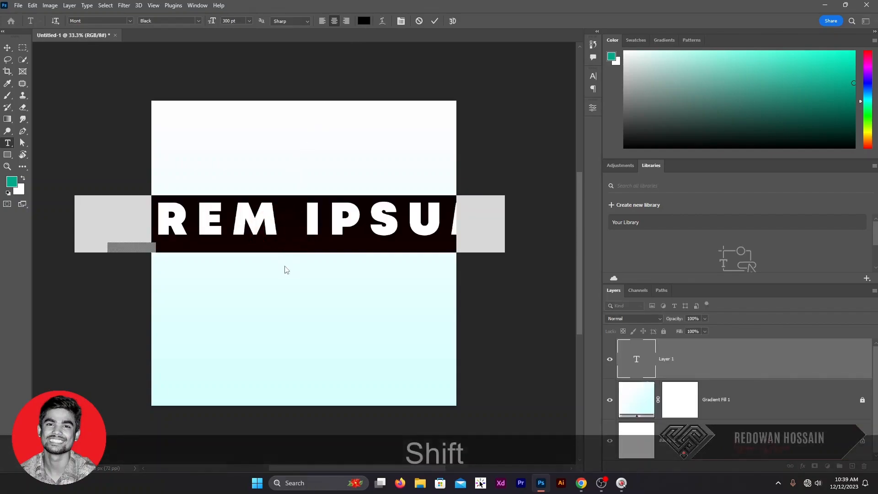
{"action": "type", "text": "L"}
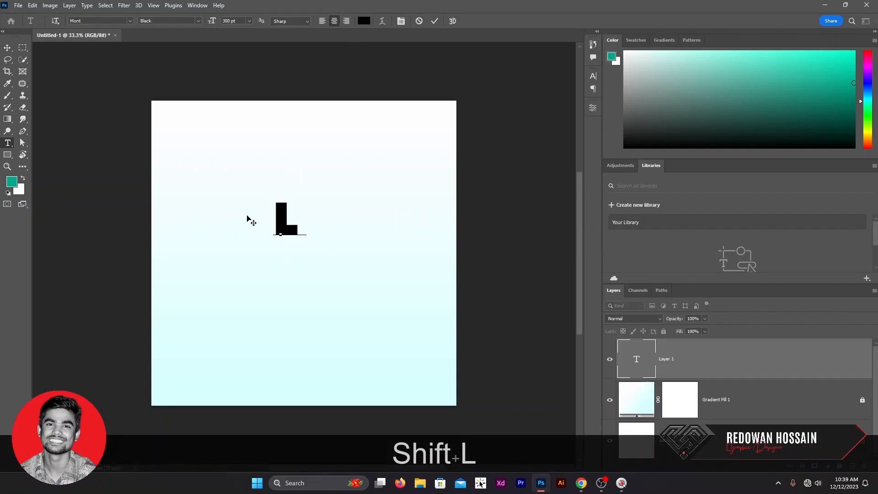
{"action": "left_click", "coordinate": [7, 47]}
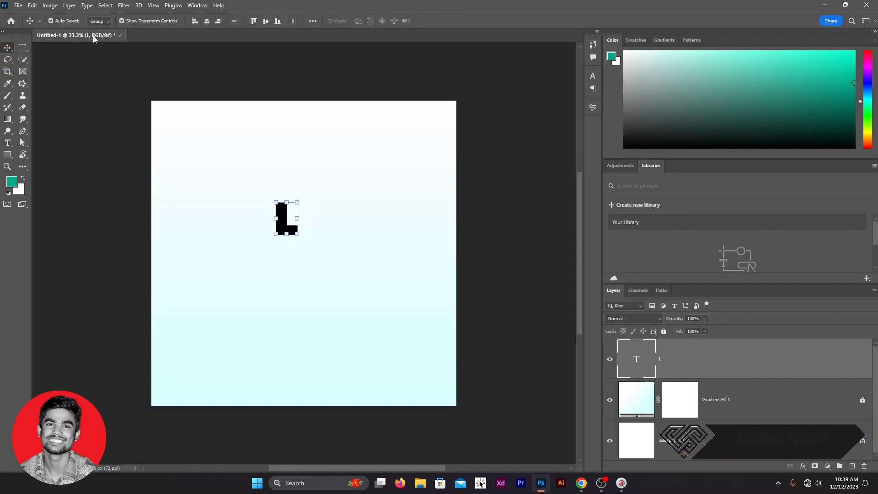
- Enlarge the letter L with Free Transform to roughly three times its size and move it to the canvas centre
{"action": "left_click", "coordinate": [34, 6]}
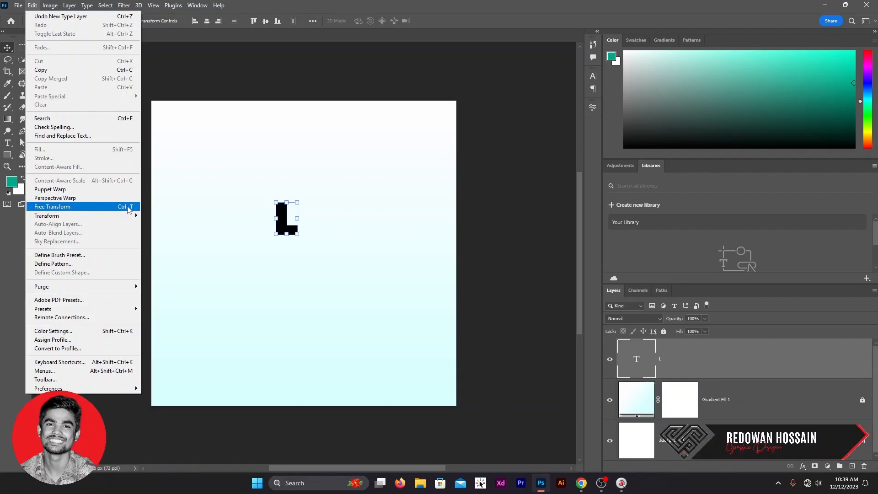
{"action": "left_click", "coordinate": [128, 210]}
{"action": "left_click_drag", "start_coordinate": [300, 238], "coordinate": [408, 371]}
{"action": "left_click_drag", "start_coordinate": [335, 316], "coordinate": [312, 283]}
{"action": "left_click", "coordinate": [451, 23]}
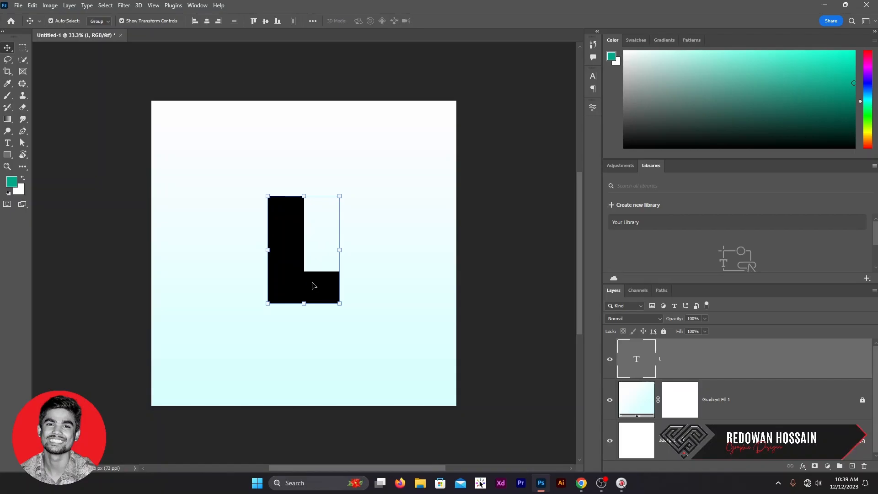
- Place the Statue of Liberty image 01 as an embedded object and scale it to about 47% around its centre
{"action": "left_click", "coordinate": [20, 6]}
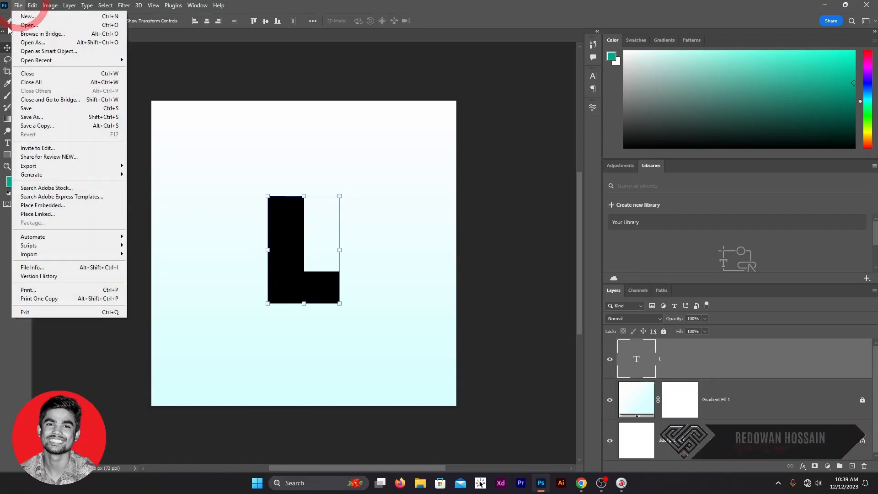
{"action": "left_click", "coordinate": [43, 205]}
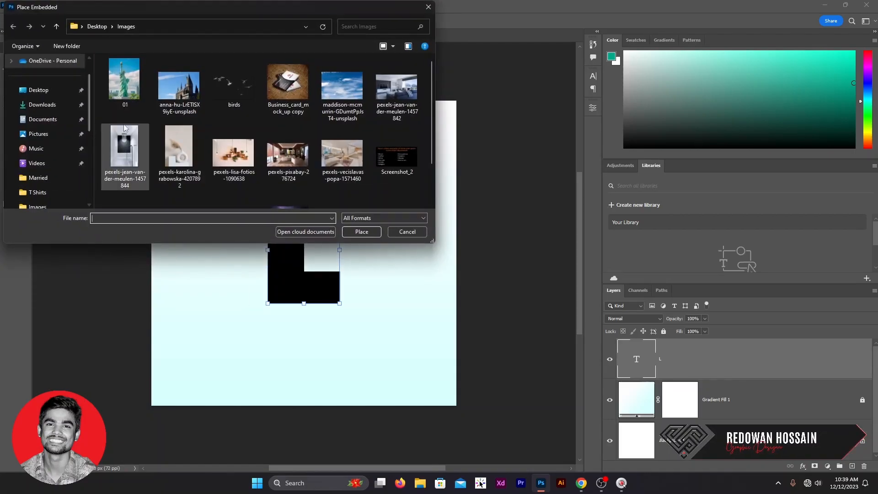
{"action": "left_click", "coordinate": [365, 233]}
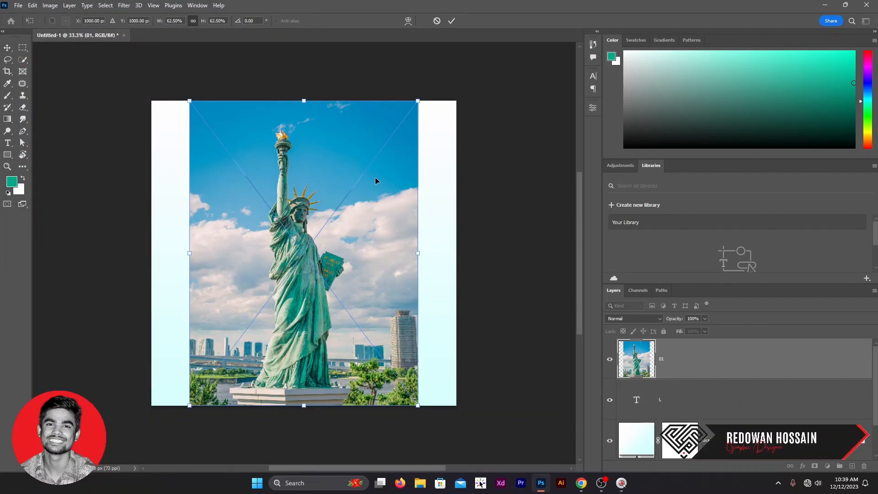
{"action": "left_click_drag", "start_coordinate": [418, 100], "coordinate": [394, 144]}
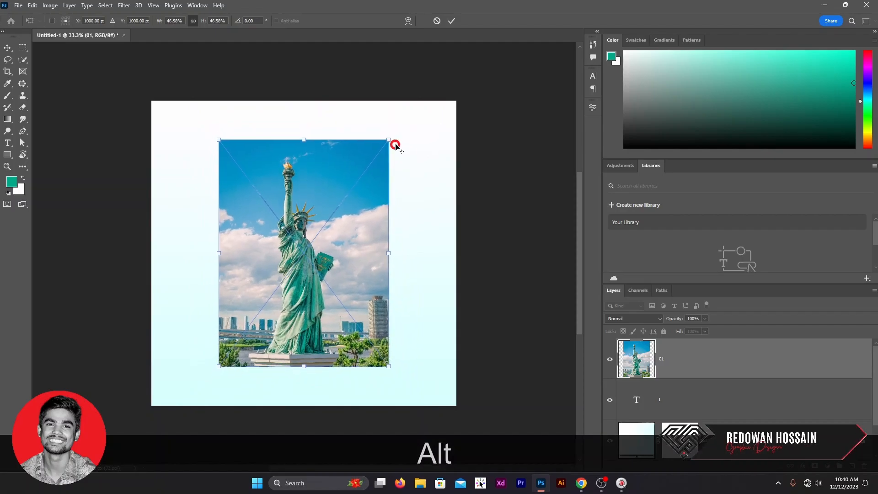
{"action": "left_click", "coordinate": [451, 21]}
- Clip the statue photo to the letter L and fit the statue over the letter's vertical stem at about 39% scale
{"action": "right_click", "coordinate": [700, 365]}
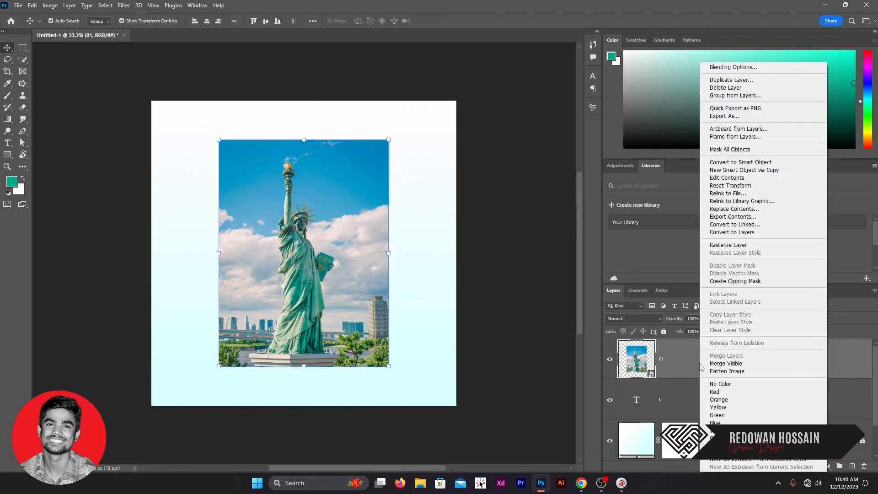
{"action": "left_click", "coordinate": [730, 281]}
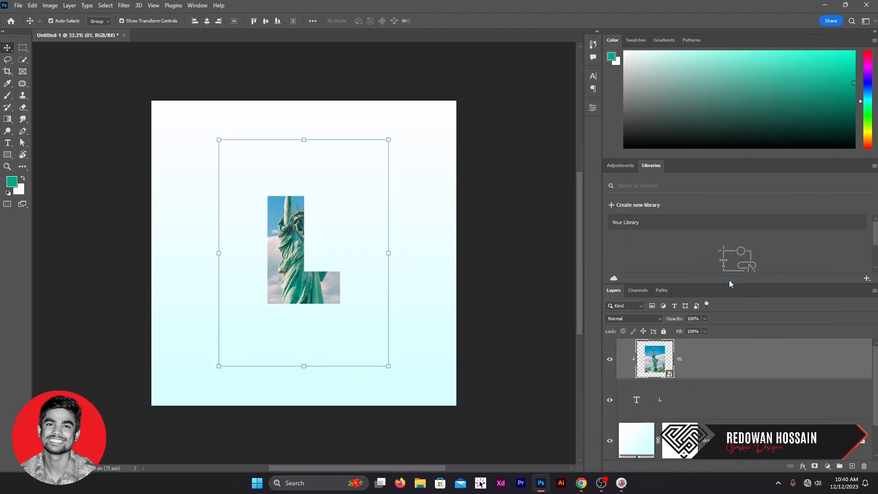
{"action": "left_click_drag", "start_coordinate": [324, 296], "coordinate": [316, 289]}
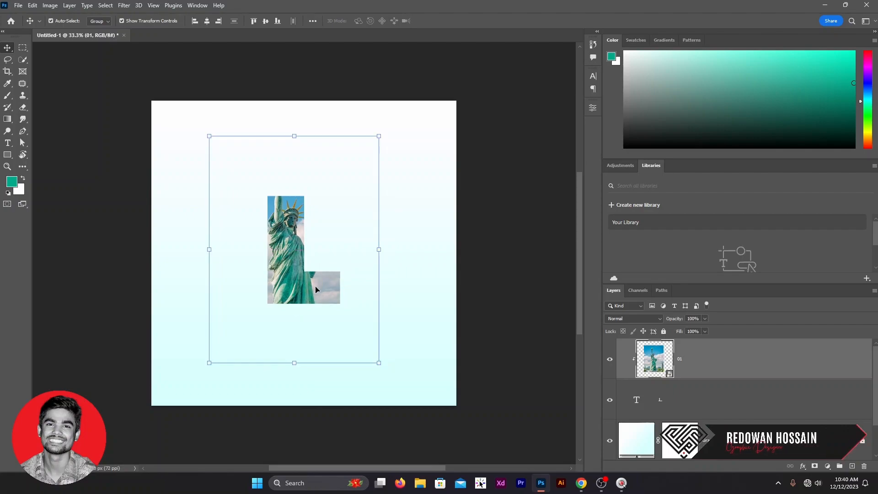
{"action": "left_click_drag", "start_coordinate": [379, 364], "coordinate": [357, 343]}
{"action": "left_click_drag", "start_coordinate": [291, 296], "coordinate": [295, 301]}
{"action": "left_click_drag", "start_coordinate": [287, 338], "coordinate": [290, 334]}
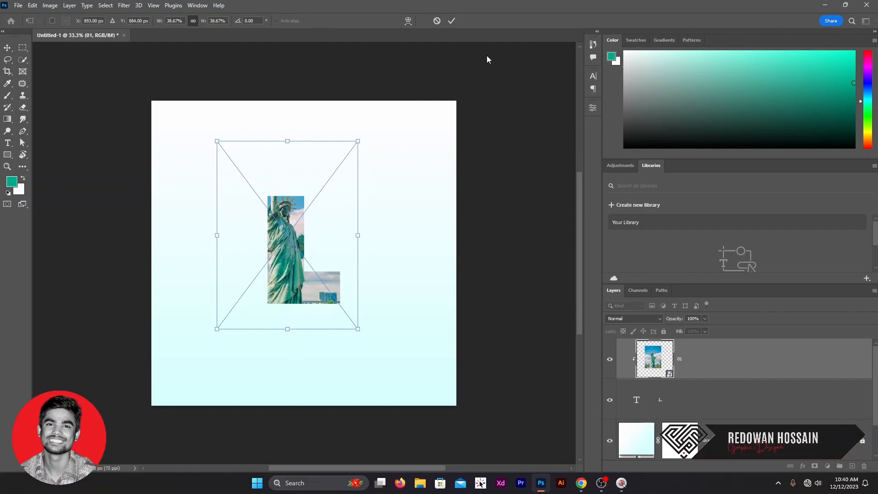
{"action": "key", "text": "Return"}
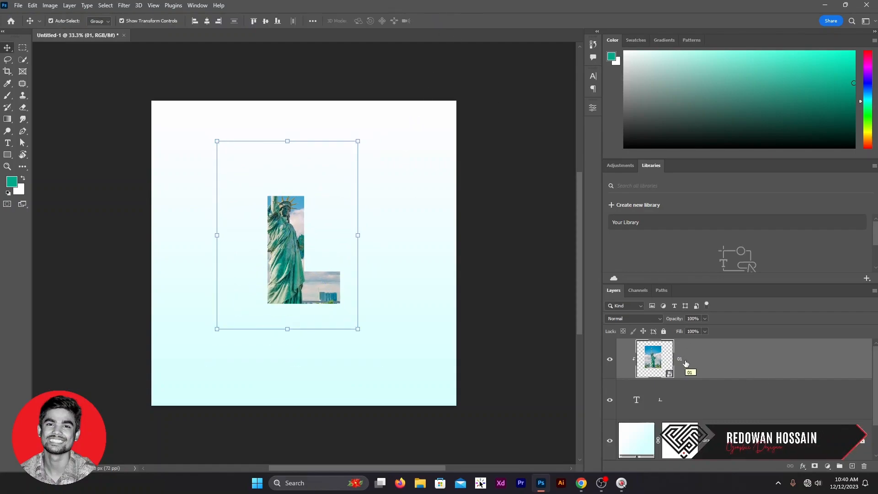
- Duplicate the clipped statue photo layer as an unclipped copy above it
{"action": "key", "text": "ctrl+j"}
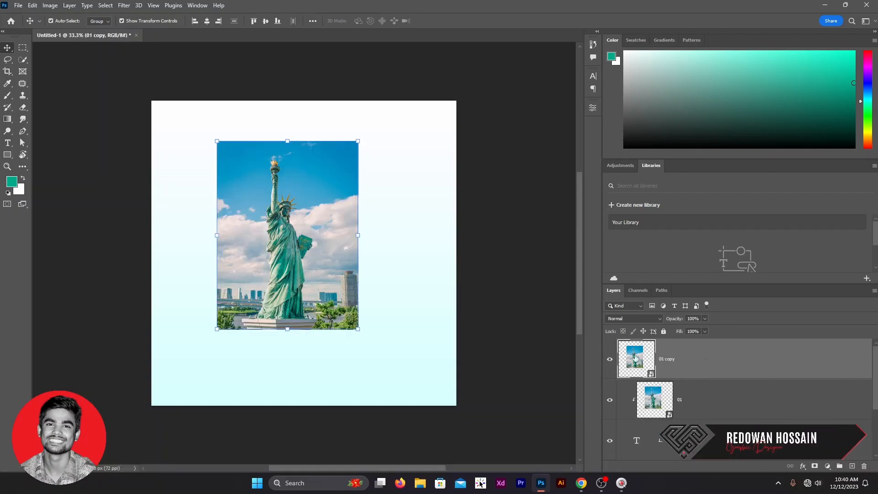
{"action": "scroll", "coordinate": [264, 181], "scroll_direction": "up", "scroll_amount": 6, "text": "alt"}
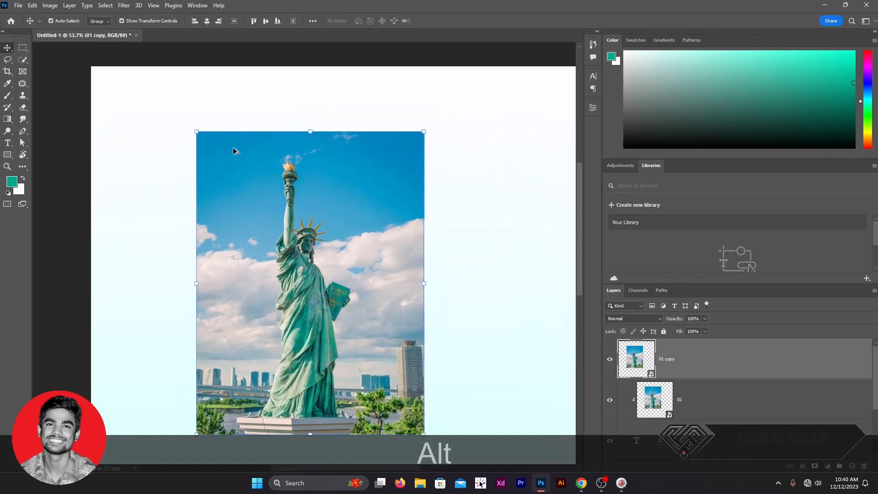
{"action": "scroll", "coordinate": [351, 129], "scroll_direction": "up", "scroll_amount": 4, "text": "alt"}
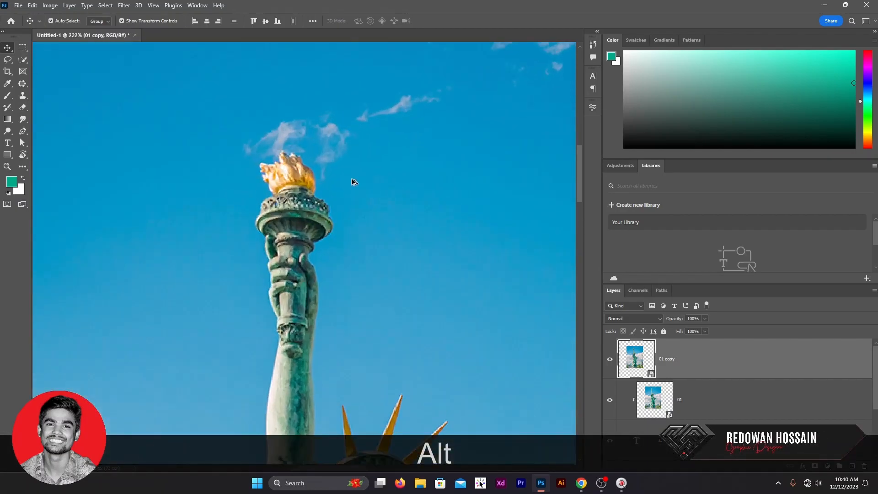
- With the Pen tool in Path mode, start a path along the jagged top edge of the torch's flame
{"action": "left_click", "coordinate": [23, 131]}
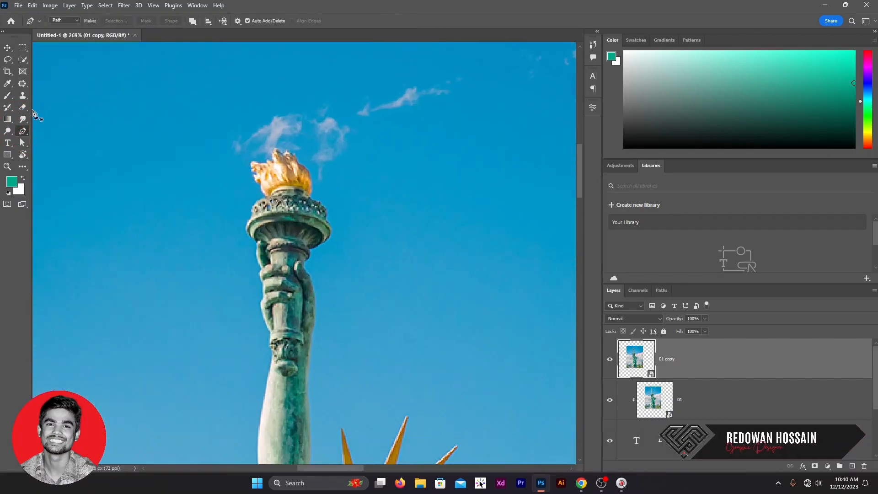
{"action": "left_click", "coordinate": [56, 21]}
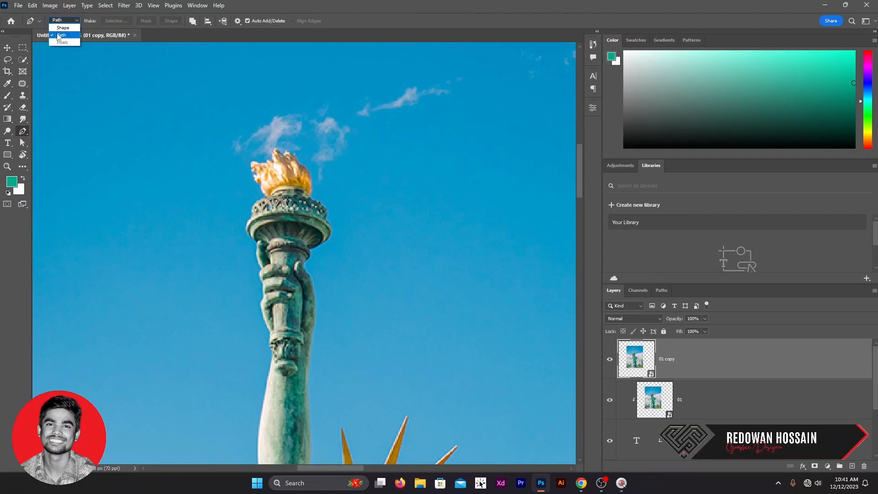
{"action": "left_click", "coordinate": [58, 36]}
{"action": "scroll", "coordinate": [276, 168], "scroll_direction": "up", "scroll_amount": 3, "text": "alt"}
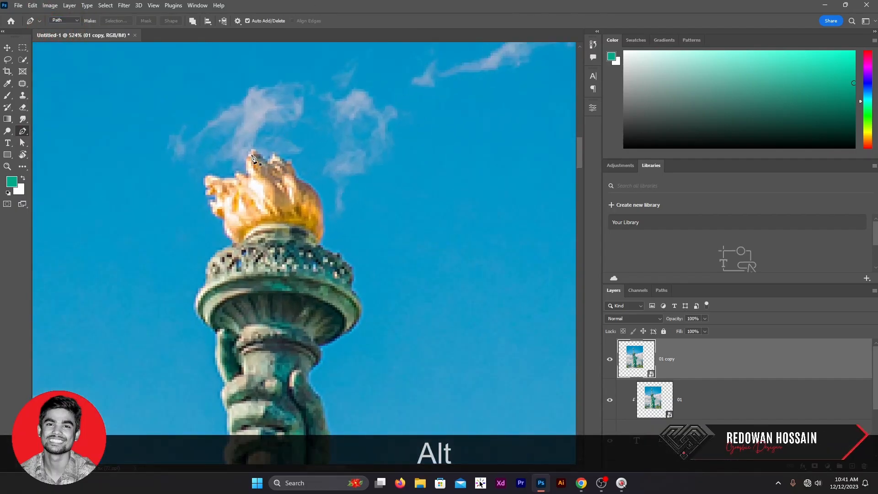
{"action": "scroll", "coordinate": [248, 157], "scroll_direction": "up", "scroll_amount": 3, "text": "alt"}
{"action": "left_click", "coordinate": [239, 151]}
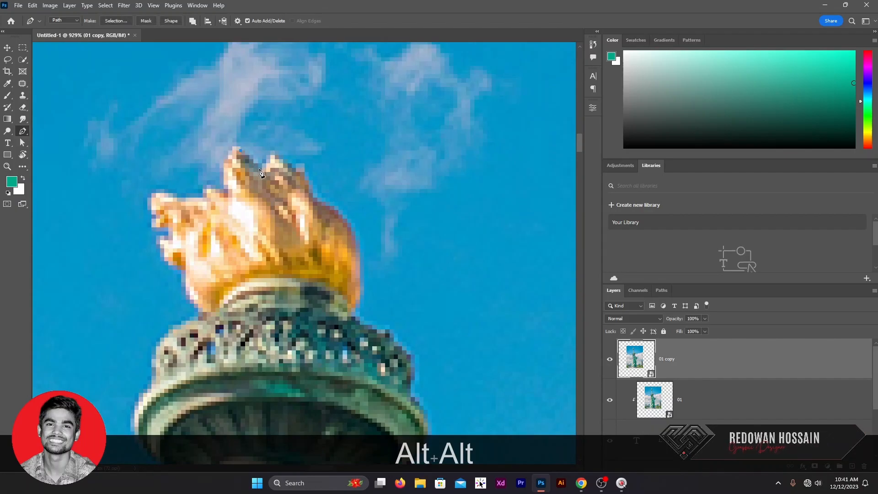
{"action": "left_click", "coordinate": [267, 159]}
{"action": "left_click", "coordinate": [275, 151]}
{"action": "left_click", "coordinate": [279, 160]}
{"action": "left_click", "coordinate": [292, 167]}
{"action": "left_click", "coordinate": [304, 168]}
{"action": "left_click", "coordinate": [308, 181]}
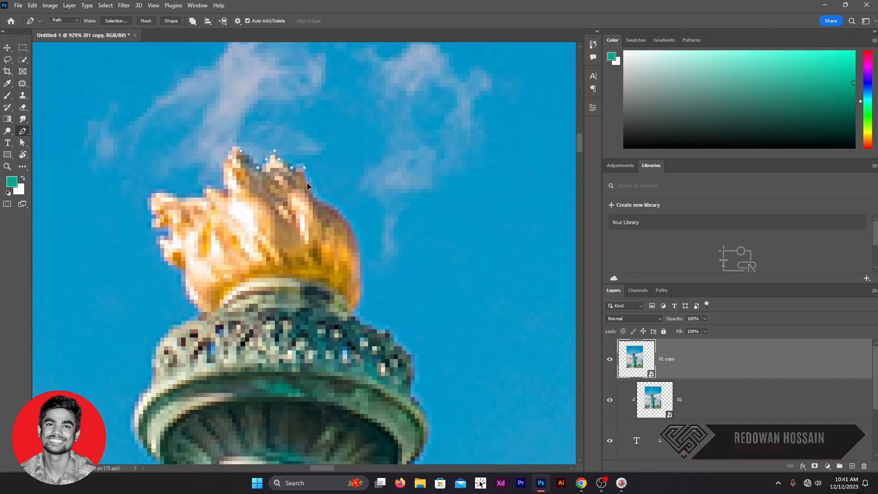
- Continue the path down the flame's right side and along the right edge of the torch's railing
{"action": "left_click", "coordinate": [359, 240]}
{"action": "key", "text": "alt"}
{"action": "left_click", "coordinate": [360, 321]}
{"action": "left_click", "coordinate": [369, 325]}
{"action": "left_click", "coordinate": [389, 330]}
{"action": "key", "text": "ctrl+z"}
{"action": "key", "text": "ctrl+z"}
{"action": "left_click", "coordinate": [376, 329]}
{"action": "left_click", "coordinate": [389, 329]}
{"action": "left_click", "coordinate": [393, 342]}
{"action": "left_click", "coordinate": [406, 346]}
- Trace the path around the right side of the torch's platform rim and down its underside to the handle
{"action": "left_click_drag", "start_coordinate": [412, 396], "coordinate": [339, 224]}
{"action": "scroll", "coordinate": [340, 223], "scroll_direction": "up", "scroll_amount": 4}
{"action": "left_click", "coordinate": [350, 230]}
{"action": "left_click", "coordinate": [363, 248]}
{"action": "left_click", "coordinate": [363, 285]}
{"action": "left_click", "coordinate": [351, 310]}
{"action": "left_click", "coordinate": [338, 322]}
{"action": "left_click", "coordinate": [319, 335]}
{"action": "left_click", "coordinate": [232, 427]}
{"action": "left_click", "coordinate": [226, 434]}
{"action": "left_click_drag", "start_coordinate": [296, 412], "coordinate": [343, 176]}
- Extend the path with curved segments down the right side of the hand and raised forearm
{"action": "scroll", "coordinate": [345, 366], "scroll_direction": "down", "scroll_amount": 1}
{"action": "left_click_drag", "start_coordinate": [284, 232], "coordinate": [295, 244]}
{"action": "left_click_drag", "start_coordinate": [330, 368], "coordinate": [332, 444]}
{"action": "key", "text": "ctrl+z"}
{"action": "scroll", "coordinate": [355, 218], "scroll_direction": "down", "scroll_amount": 2}
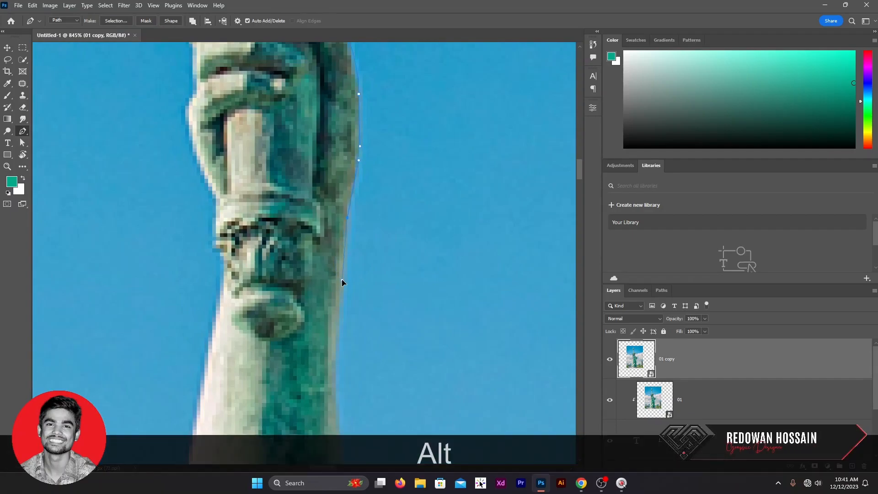
{"action": "scroll", "coordinate": [342, 282], "scroll_direction": "down", "scroll_amount": 2}
{"action": "scroll", "coordinate": [307, 292], "scroll_direction": "up", "scroll_amount": 1}
- Carry the path across the forearm and up its left side to the base of the torch handle
{"action": "left_click", "coordinate": [186, 348]}
{"action": "left_click_drag", "start_coordinate": [183, 302], "coordinate": [184, 281]}
{"action": "left_click", "coordinate": [194, 187]}
{"action": "key", "text": "ctrl+alt+z"}
{"action": "left_click_drag", "start_coordinate": [195, 172], "coordinate": [203, 122]}
{"action": "scroll", "coordinate": [204, 124], "scroll_direction": "up", "scroll_amount": 2}
{"action": "left_click_drag", "start_coordinate": [234, 160], "coordinate": [232, 141]}
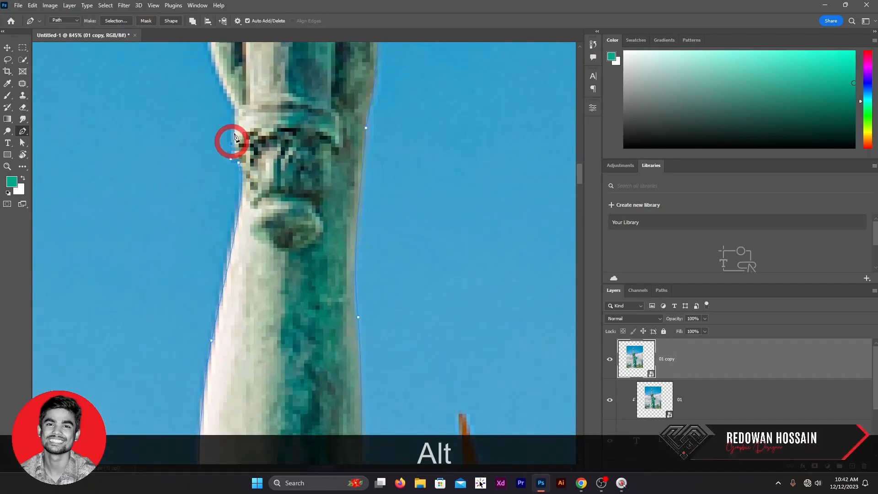
- Trace the path up the left side of the torch handle, following the fingers gripping it
{"action": "scroll", "coordinate": [233, 142], "scroll_direction": "down", "scroll_amount": 3}
{"action": "scroll", "coordinate": [289, 114], "scroll_direction": "up", "scroll_amount": 3}
{"action": "left_click", "coordinate": [261, 129]}
{"action": "left_click", "coordinate": [261, 104]}
{"action": "left_click", "coordinate": [254, 94]}
{"action": "left_click", "coordinate": [250, 80]}
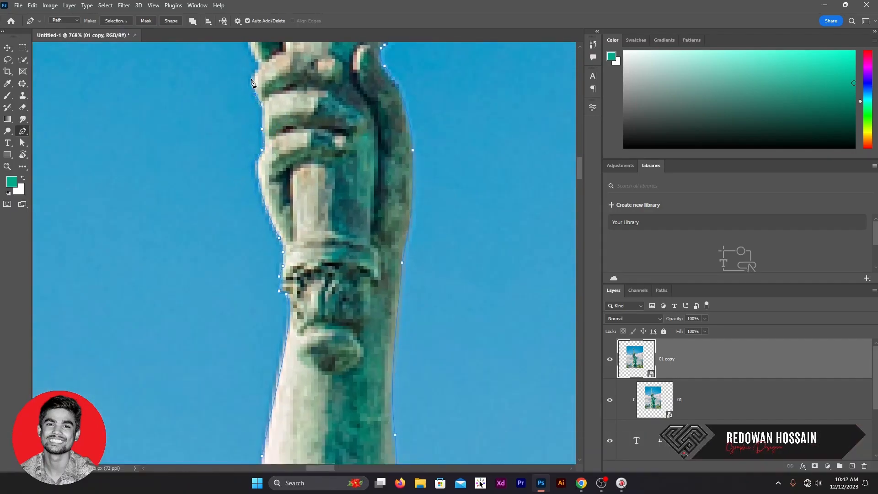
{"action": "scroll", "coordinate": [297, 211], "scroll_direction": "down", "scroll_amount": 3}
{"action": "scroll", "coordinate": [280, 128], "scroll_direction": "up", "scroll_amount": 3}
{"action": "key", "text": "ctrl+alt+z"}
{"action": "left_click_drag", "start_coordinate": [280, 172], "coordinate": [279, 155]}
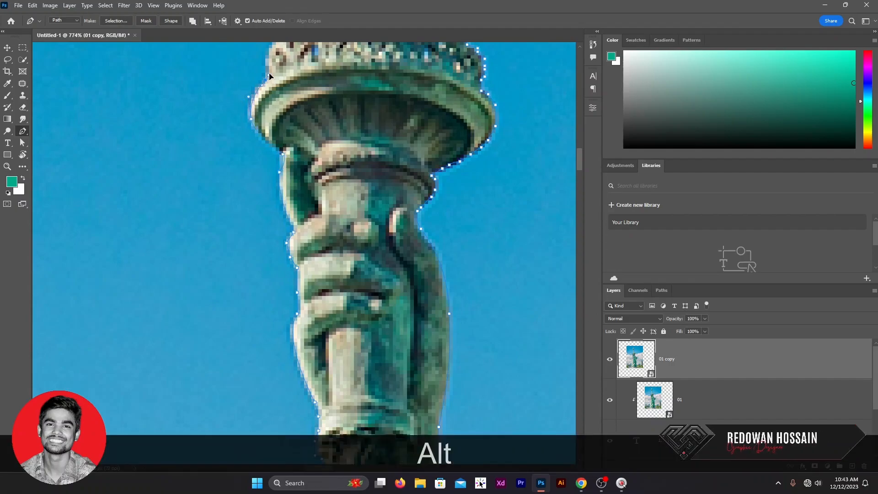
- Continue the path around the left side of the torch's platform and railing to the base of the flame
{"action": "scroll", "coordinate": [268, 86], "scroll_direction": "up", "scroll_amount": 2}
{"action": "scroll", "coordinate": [265, 82], "scroll_direction": "up", "scroll_amount": 3}
{"action": "left_click", "coordinate": [264, 206]}
{"action": "left_click", "coordinate": [278, 149]}
{"action": "left_click", "coordinate": [312, 136]}
{"action": "left_click", "coordinate": [321, 130]}
{"action": "left_click", "coordinate": [320, 122]}
{"action": "left_click", "coordinate": [307, 116]}
{"action": "left_click", "coordinate": [302, 107]}
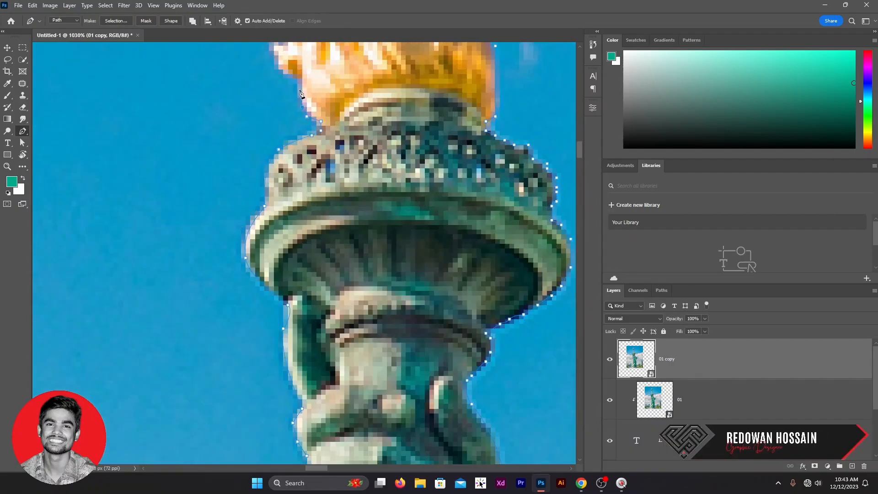
- Trace the flame's jagged left edge and close the path at its starting point on the tip
{"action": "scroll", "coordinate": [292, 69], "scroll_direction": "up", "scroll_amount": 1}
{"action": "left_click", "coordinate": [276, 92]}
{"action": "left_click", "coordinate": [264, 78]}
{"action": "left_click", "coordinate": [264, 68]}
{"action": "left_click", "coordinate": [260, 64]}
{"action": "left_click", "coordinate": [259, 50]}
{"action": "scroll", "coordinate": [276, 57], "scroll_direction": "up", "scroll_amount": 2}
{"action": "left_click", "coordinate": [278, 91]}
{"action": "left_click", "coordinate": [292, 101]}
{"action": "left_click", "coordinate": [311, 101]}
{"action": "left_click", "coordinate": [340, 77]}
{"action": "left_click", "coordinate": [345, 59]}
{"action": "left_click", "coordinate": [355, 53]}
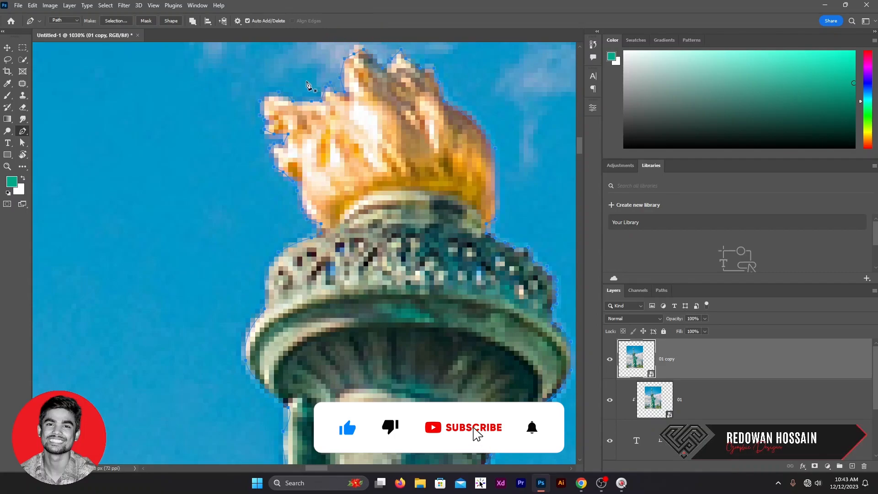
- Convert the closed torch-and-arm path into a new anti-aliased selection with a 0 px feather radius
{"action": "scroll", "coordinate": [308, 83], "scroll_direction": "down", "scroll_amount": 8, "text": "alt"}
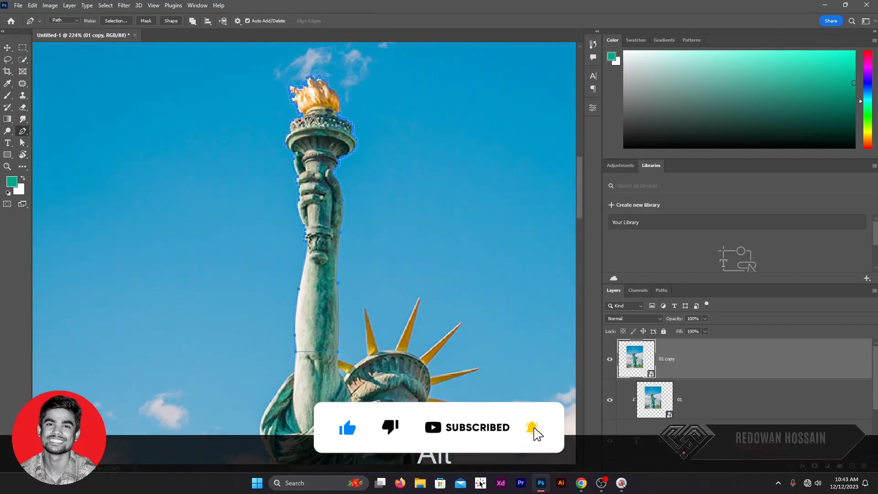
{"action": "left_click", "coordinate": [109, 20]}
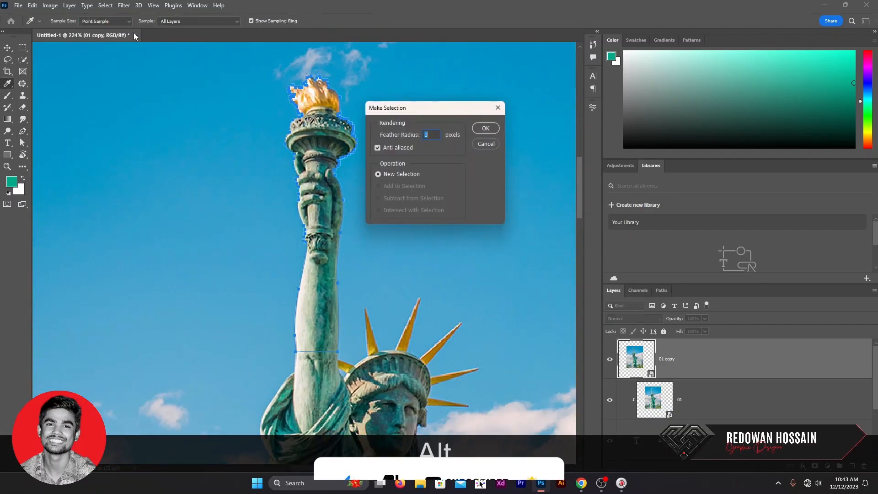
{"action": "left_click", "coordinate": [486, 129]}
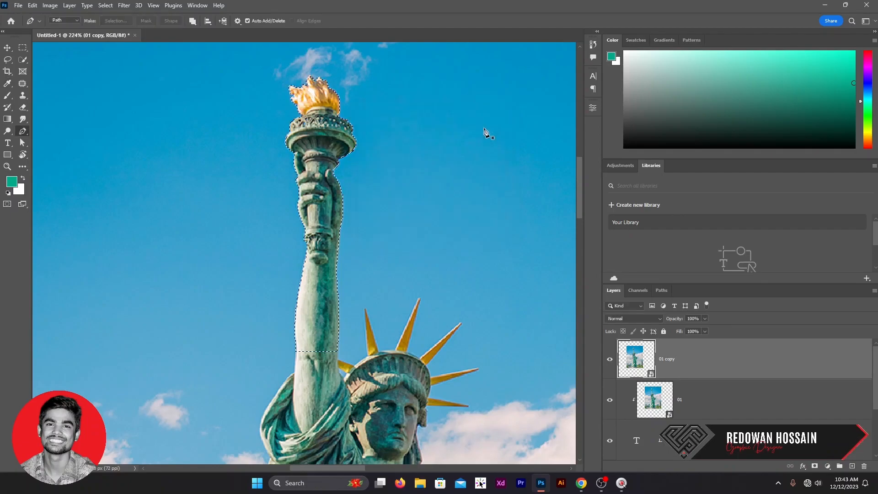
{"action": "key", "text": "ctrl+z"}
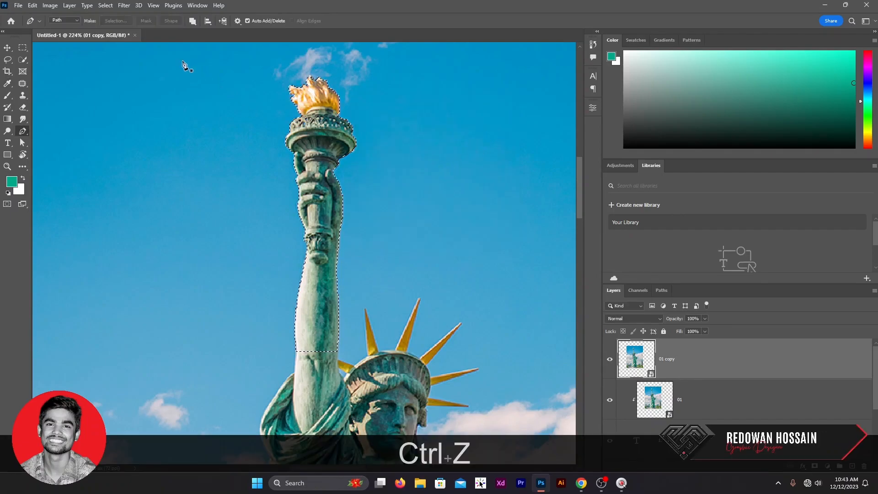
- Contract the torch selection by 1 pixel and turn it into a layer mask on the 01 copy layer
{"action": "left_click", "coordinate": [105, 5]}
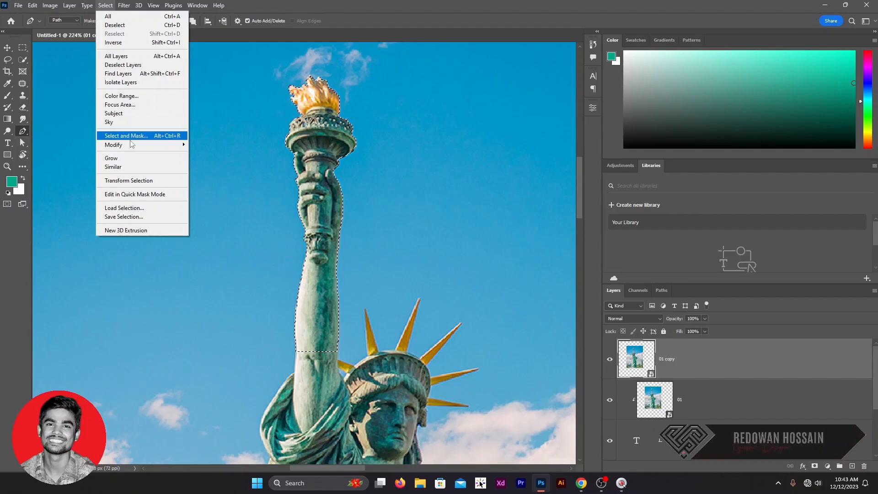
{"action": "mouse_move", "coordinate": [141, 144]}
{"action": "left_click", "coordinate": [209, 170]}
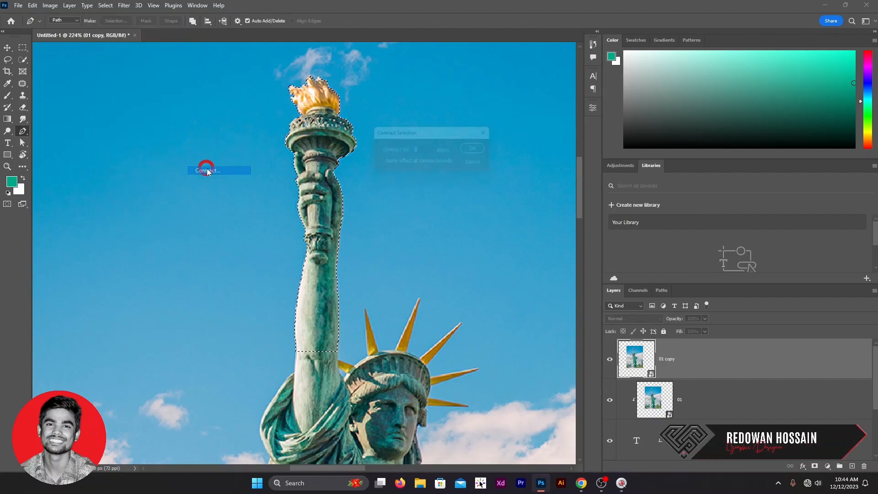
{"action": "type", "text": "1"}
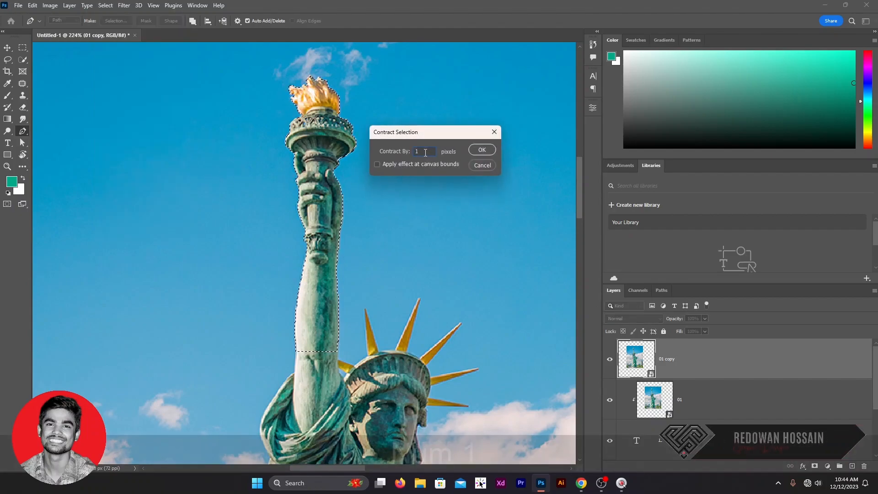
{"action": "left_click", "coordinate": [482, 150]}
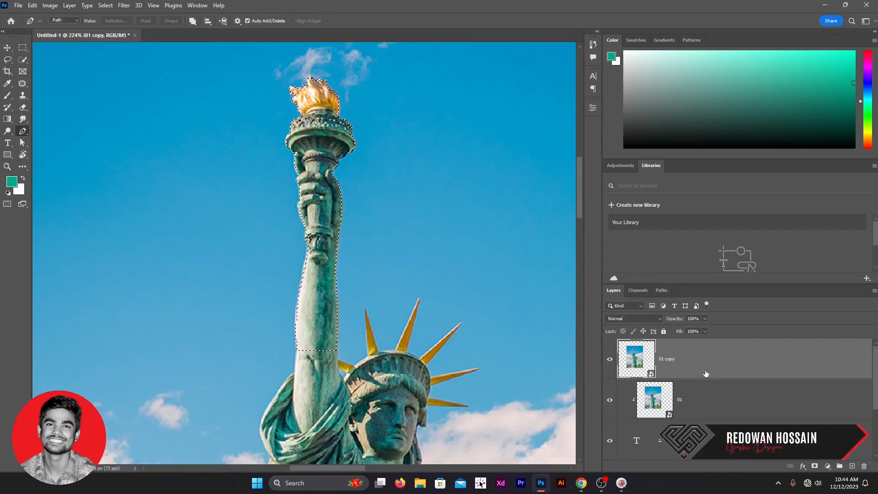
{"action": "left_click", "coordinate": [813, 466]}
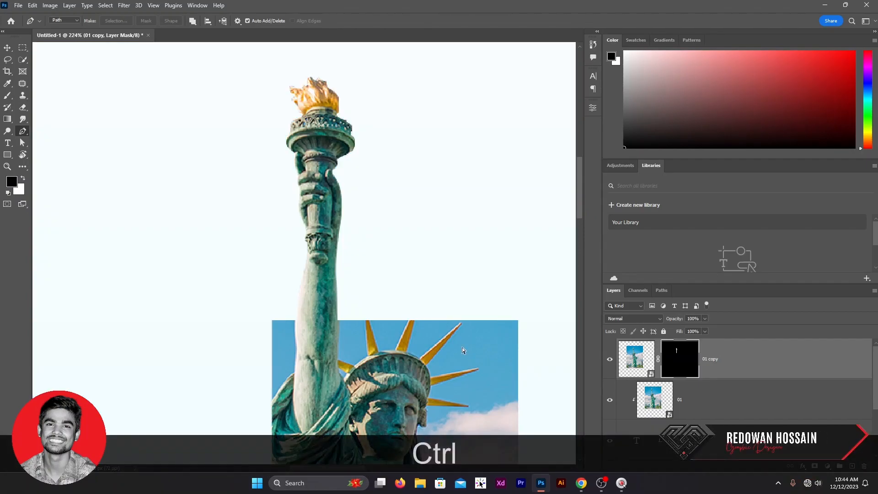
{"action": "key", "text": "ctrl+0"}
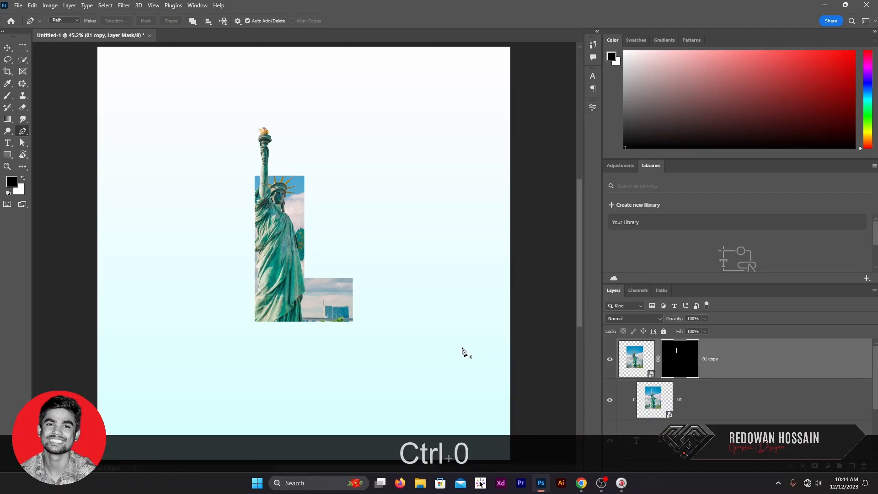
- Place the birds image from the Images folder as an embedded object above the masked statue copy
{"action": "left_click", "coordinate": [7, 48]}
{"action": "left_click", "coordinate": [16, 6]}
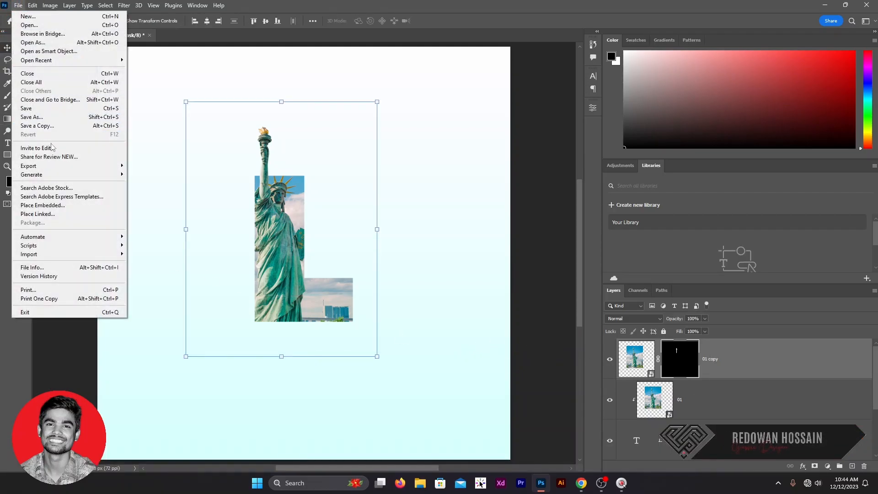
{"action": "left_click", "coordinate": [42, 206]}
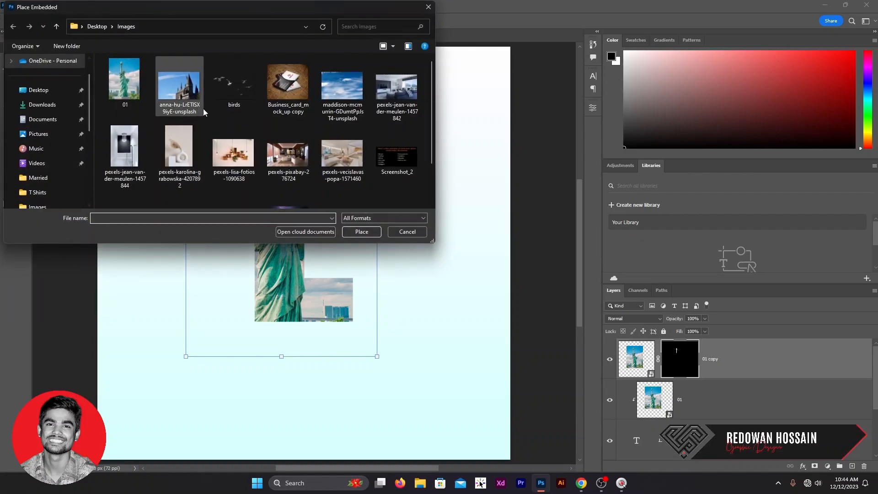
{"action": "left_click", "coordinate": [234, 82]}
{"action": "left_click", "coordinate": [346, 234]}
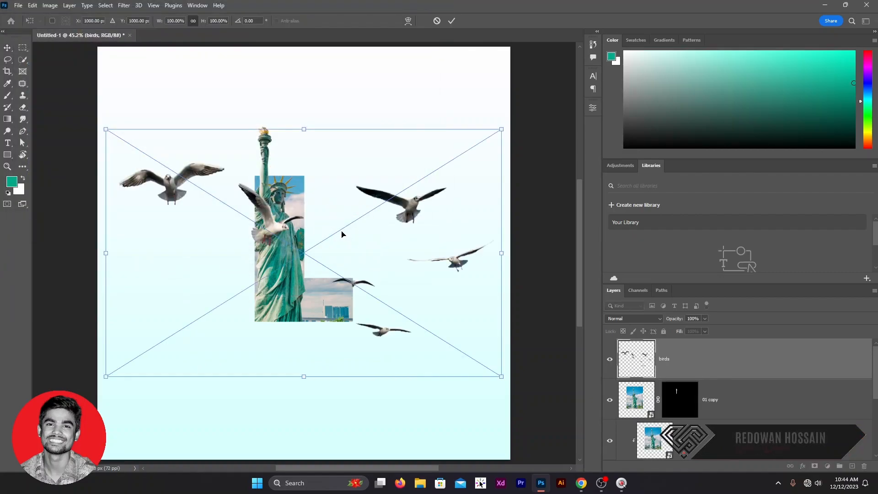
- Scale down the birds image, position it around the statue's torch and commit the placement
{"action": "left_click_drag", "start_coordinate": [502, 376], "coordinate": [353, 317]}
{"action": "left_click_drag", "start_coordinate": [321, 237], "coordinate": [322, 200]}
{"action": "left_click_drag", "start_coordinate": [297, 145], "coordinate": [297, 145]}
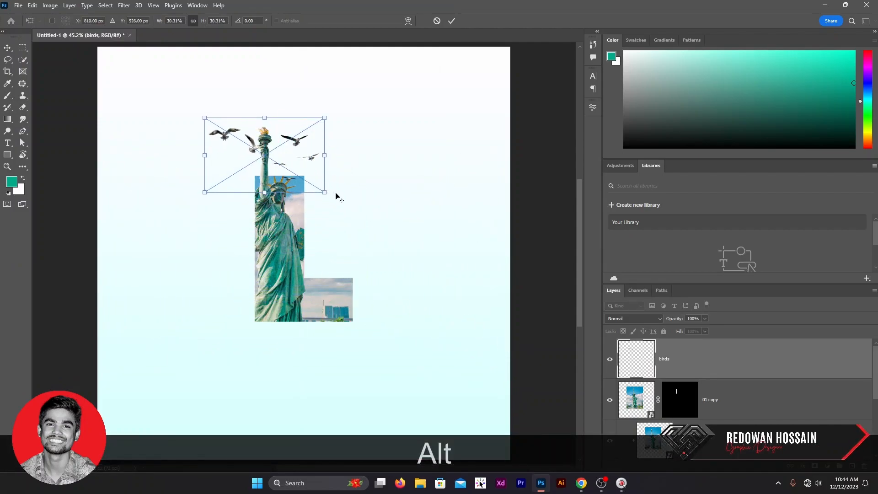
{"action": "left_click_drag", "start_coordinate": [327, 194], "coordinate": [301, 187]}
{"action": "left_click_drag", "start_coordinate": [319, 143], "coordinate": [314, 134]}
{"action": "left_click", "coordinate": [451, 21]}
- Nudge the masked 01 copy and the clipped 01 photo together slightly down and to the right
{"action": "scroll", "coordinate": [719, 382], "scroll_direction": "down", "scroll_amount": 1}
{"action": "left_click", "coordinate": [719, 370], "text": "shift"}
{"action": "left_click", "coordinate": [719, 395], "text": "shift"}
{"action": "key", "text": "Down"}
{"action": "key", "text": "Down"}
{"action": "key", "text": "Down"}
{"action": "key", "text": "Right"}
{"action": "key", "text": "Right"}
{"action": "key", "text": "Right"}
{"action": "key", "text": "Right"}
{"action": "key", "text": "Right"}
{"action": "key", "text": "Left"}
{"action": "left_click", "coordinate": [513, 131]}
- Rotate the birds by about -12° and scale them to about 17% around the torch handle
{"action": "scroll", "coordinate": [676, 392], "scroll_direction": "up", "scroll_amount": 1}
{"action": "left_click", "coordinate": [685, 359]}
{"action": "left_click_drag", "start_coordinate": [294, 187], "coordinate": [311, 186]}
{"action": "left_click_drag", "start_coordinate": [284, 150], "coordinate": [291, 155]}
{"action": "left_click_drag", "start_coordinate": [233, 153], "coordinate": [237, 155]}
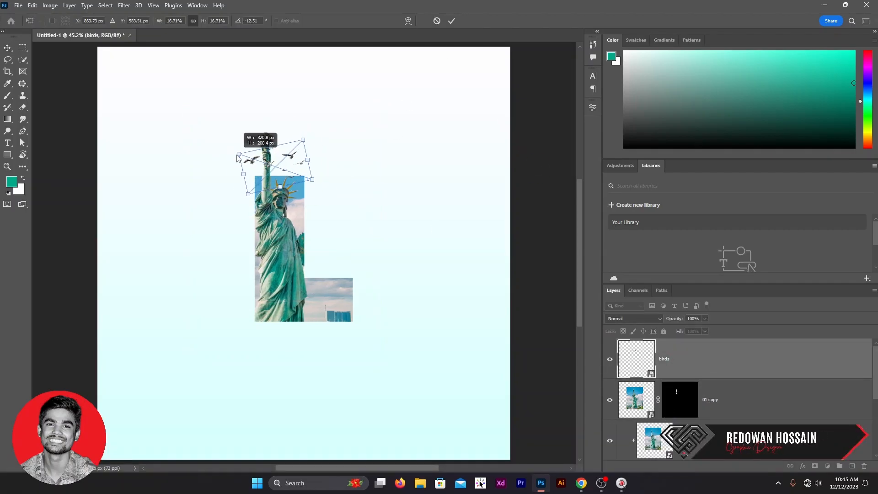
{"action": "left_click", "coordinate": [451, 20]}
{"action": "left_click", "coordinate": [527, 213]}
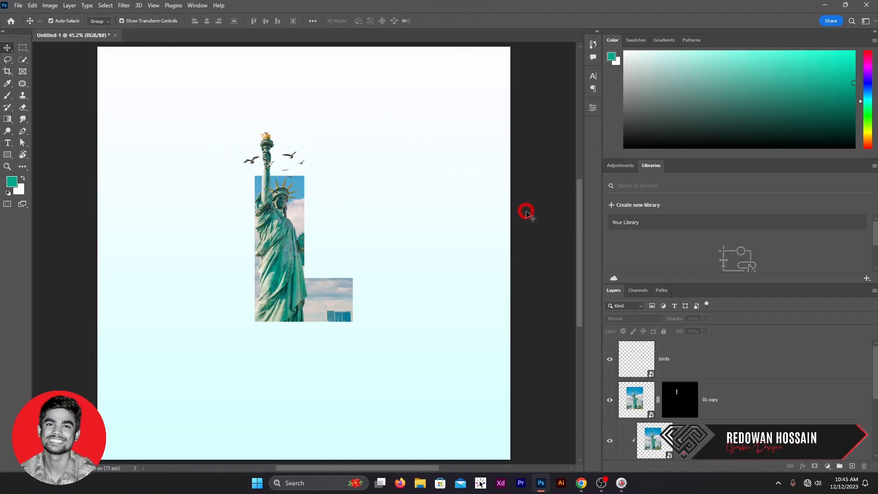
- Group the birds, 01 copy, 01 and letter L layers together
{"action": "left_click", "coordinate": [702, 367]}
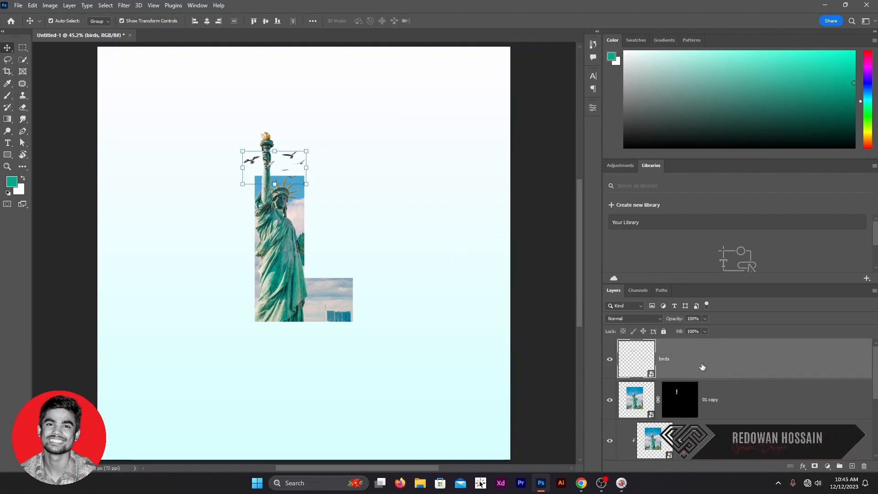
{"action": "scroll", "coordinate": [705, 373], "scroll_direction": "down", "scroll_amount": 2}
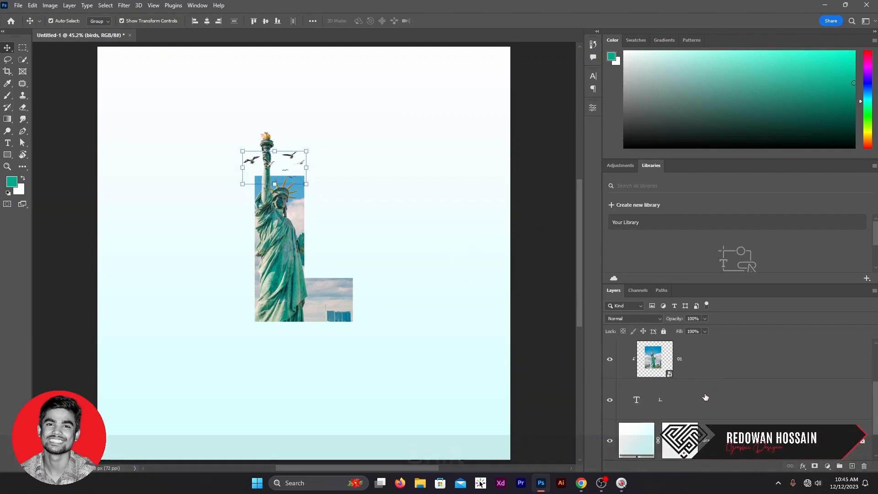
{"action": "left_click", "coordinate": [703, 399], "text": "shift"}
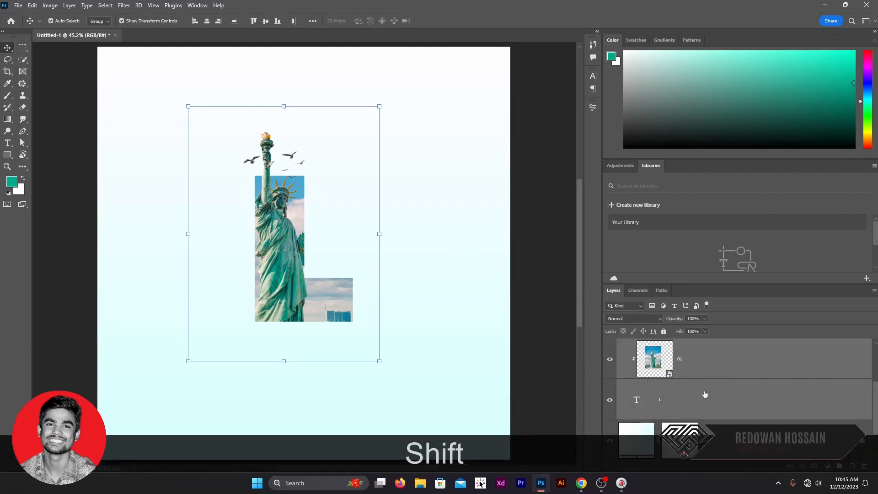
{"action": "key", "text": "ctrl+g"}
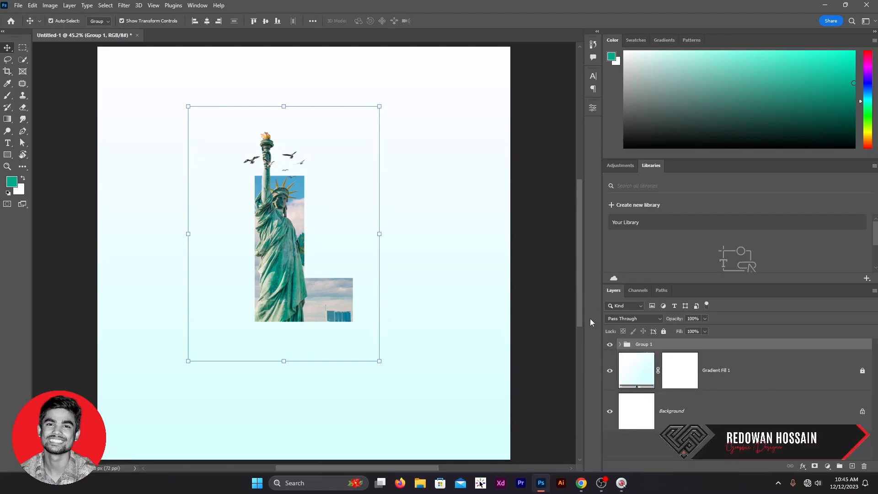
- Add a new layer directly above Gradient Fill 1 and name it shadow
{"action": "scroll", "coordinate": [233, 180], "scroll_direction": "down", "scroll_amount": 2}
{"action": "left_click", "coordinate": [738, 375]}
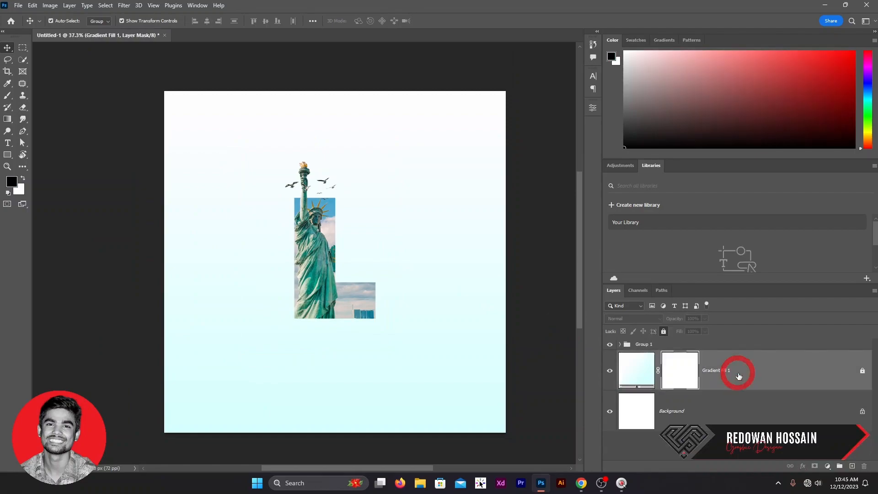
{"action": "left_click", "coordinate": [851, 465]}
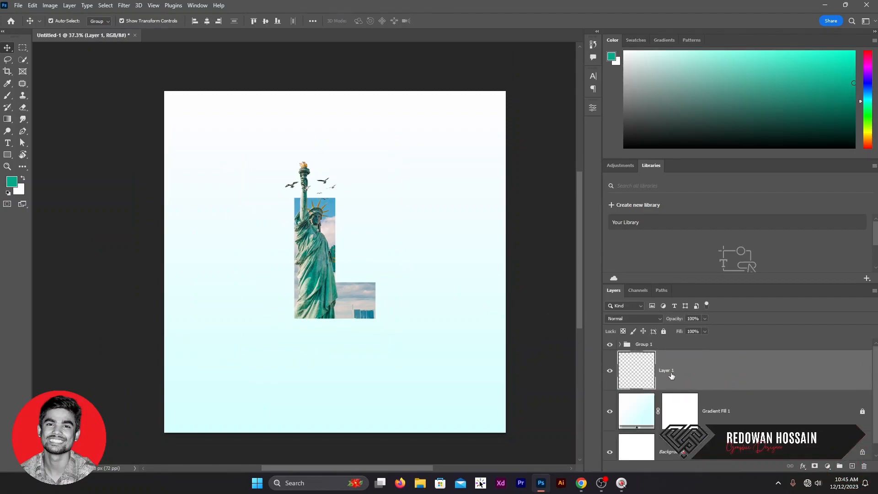
{"action": "type", "text": "shadow"}
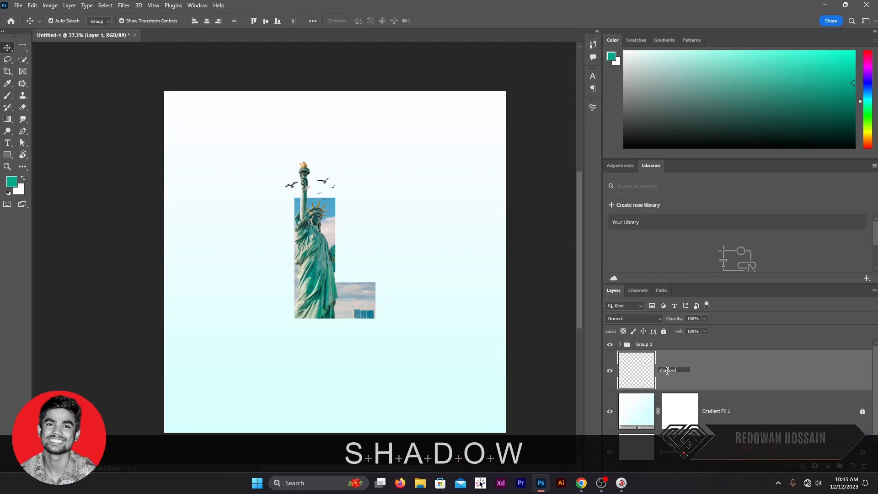
{"action": "key", "text": "Return"}
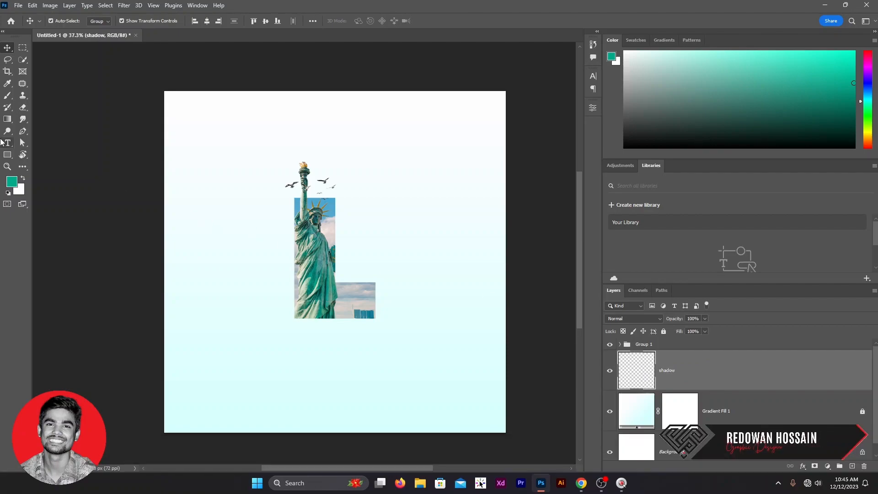
- Set the brush's foreground color to the very dark green #001a15
{"action": "left_click", "coordinate": [7, 95]}
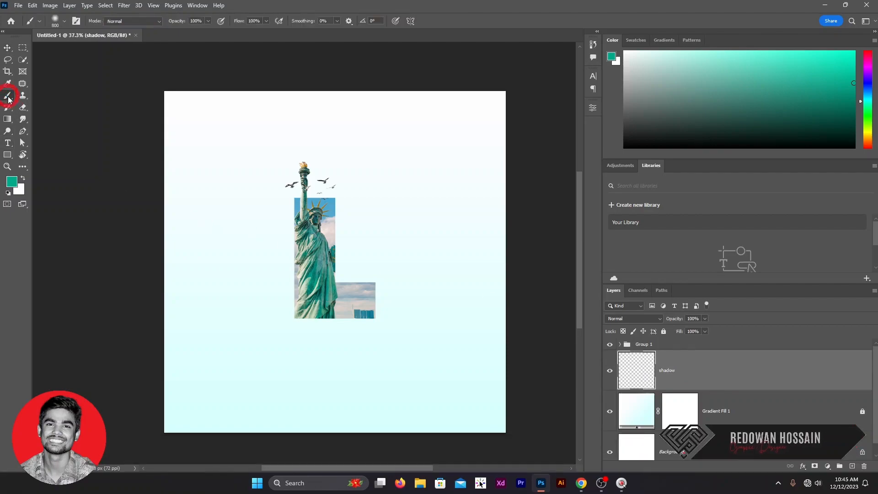
{"action": "left_click", "coordinate": [10, 183]}
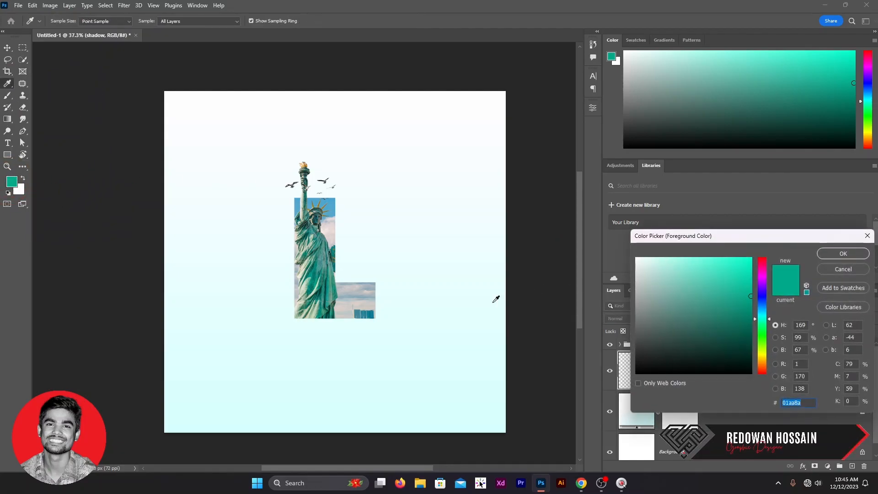
{"action": "left_click", "coordinate": [753, 357]}
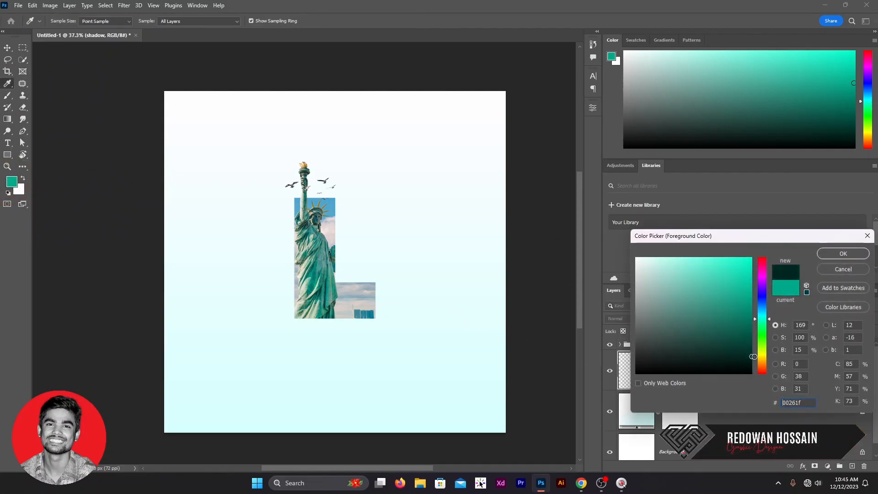
{"action": "left_click_drag", "start_coordinate": [753, 357], "coordinate": [755, 362]}
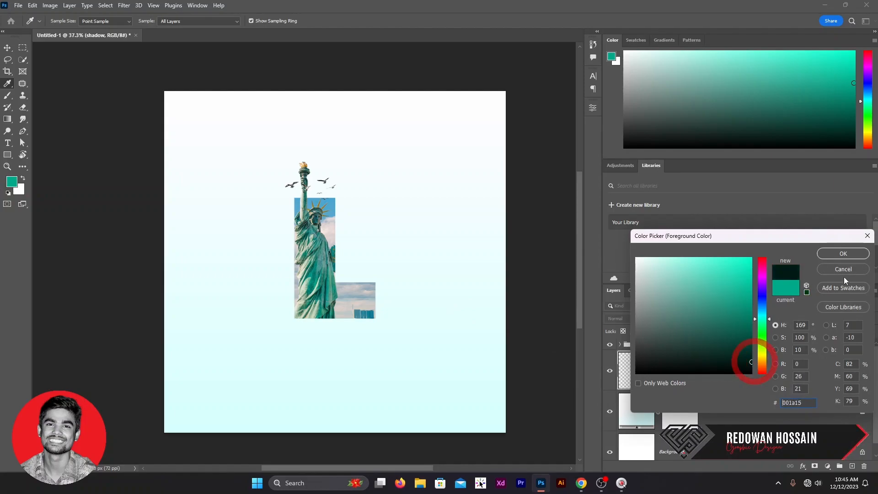
{"action": "left_click", "coordinate": [843, 253]}
{"action": "key", "text": "b"}
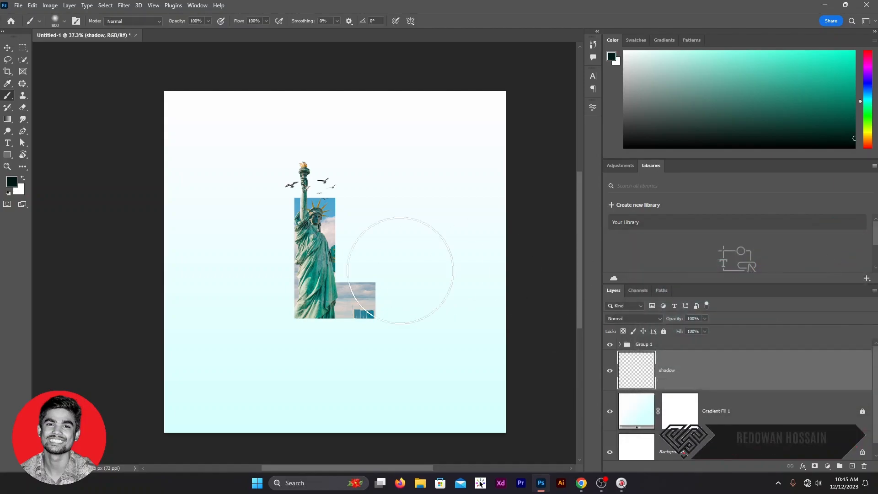
- Paint one dab on the shadow layer behind the letter L with the 800 px Soft Round brush at 0% hardness
{"action": "left_click", "coordinate": [64, 21]}
{"action": "left_click", "coordinate": [54, 141]}
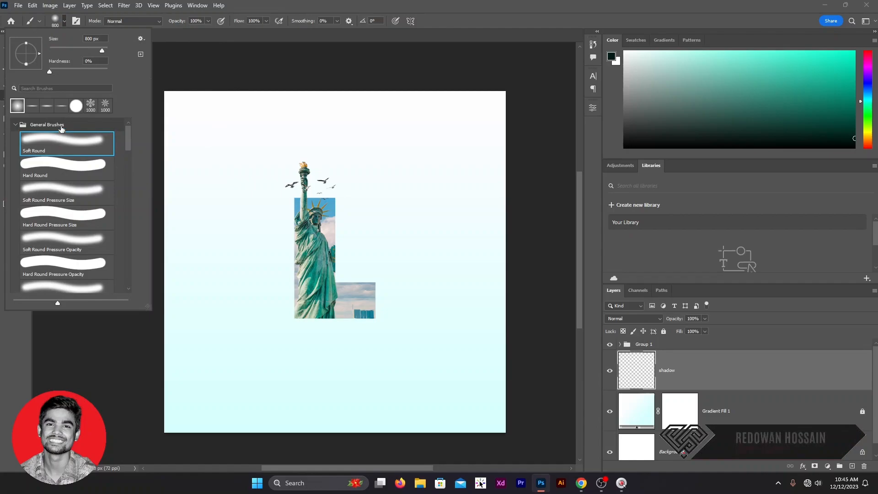
{"action": "left_click", "coordinate": [367, 5]}
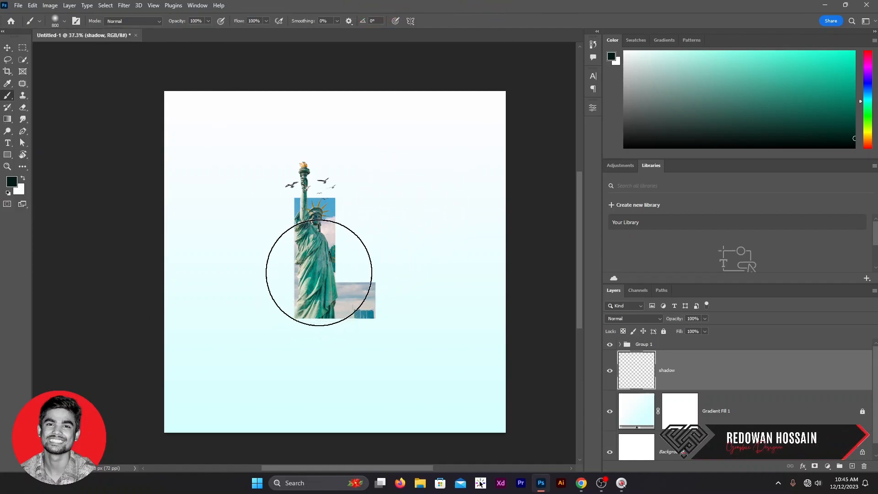
{"action": "left_click", "coordinate": [320, 273]}
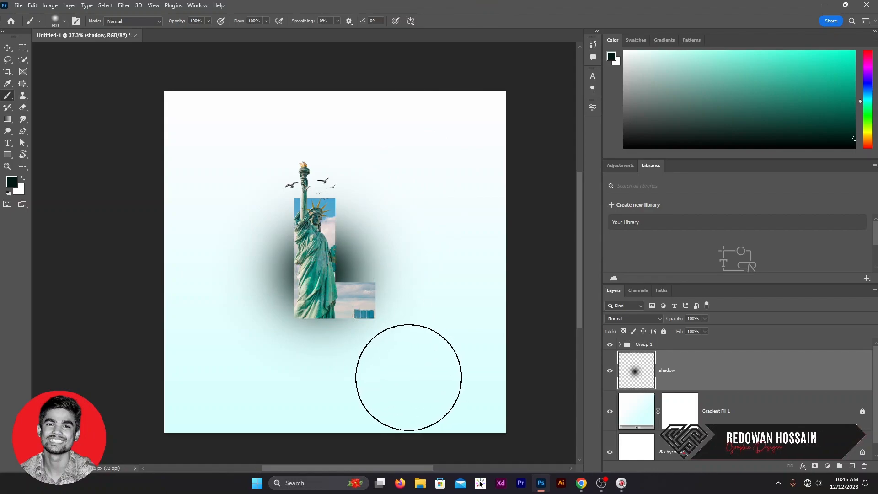
- Flatten the shadow dab to about 4.3% of its height and place it directly beneath the base of the letter L
{"action": "left_click", "coordinate": [7, 47]}
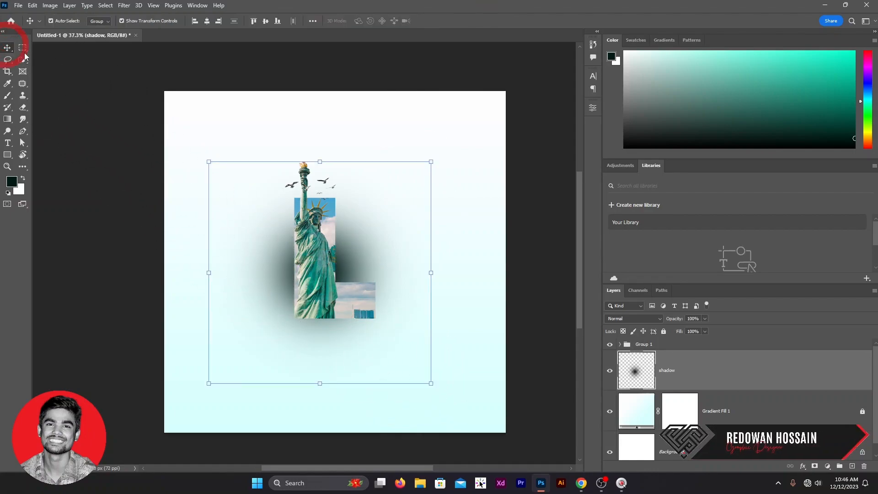
{"action": "key", "text": "shift"}
{"action": "left_click_drag", "start_coordinate": [318, 162], "coordinate": [349, 328]}
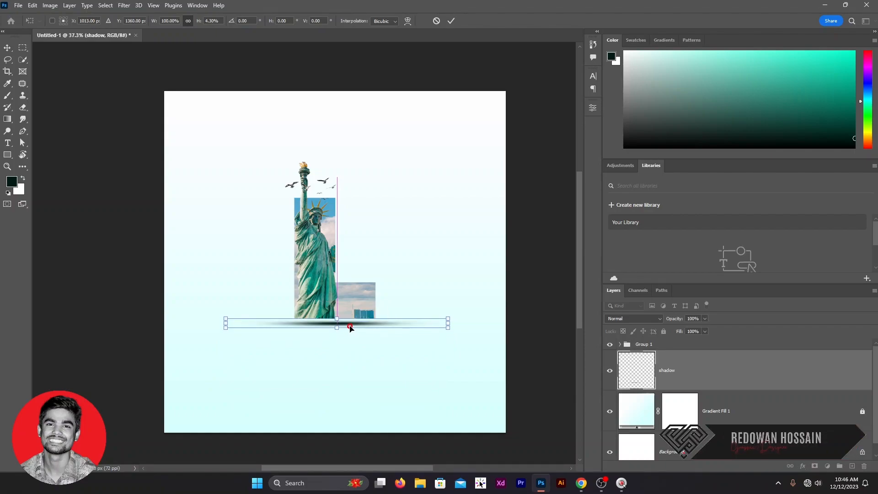
{"action": "left_click", "coordinate": [451, 21]}
- Set the shadow layer's blend mode to Multiply and its opacity to 50%
{"action": "left_click", "coordinate": [631, 320]}
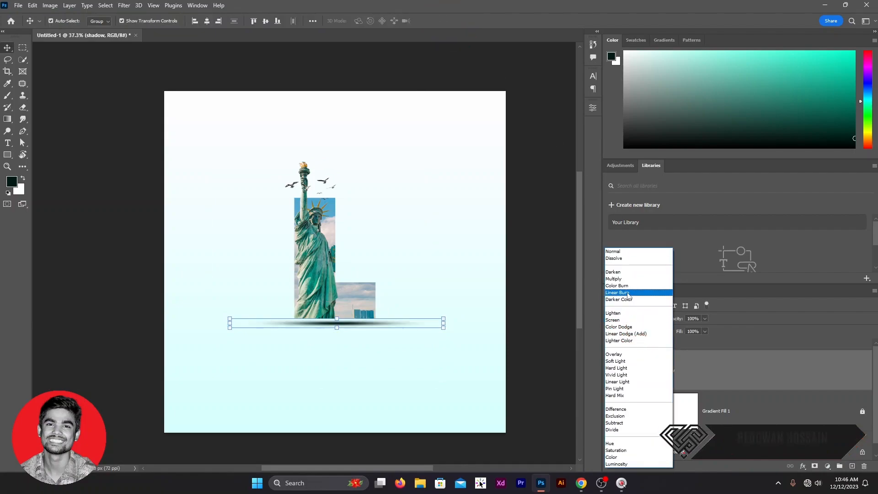
{"action": "left_click", "coordinate": [647, 281]}
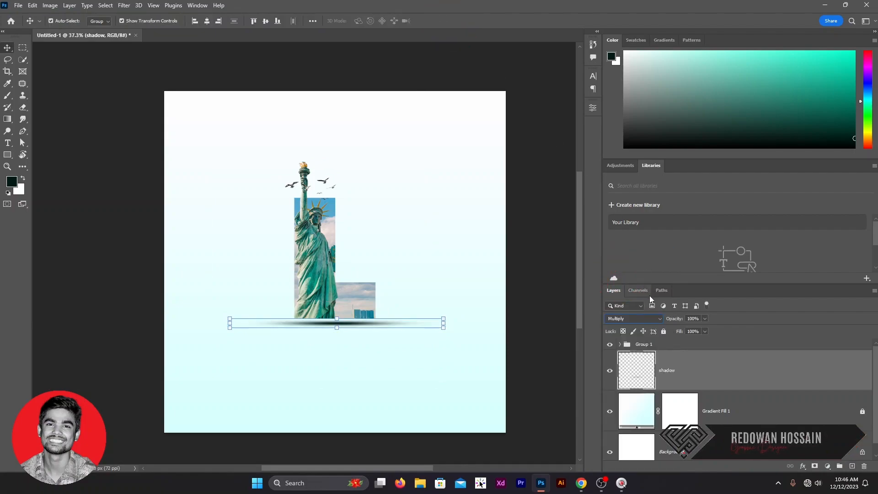
{"action": "left_click", "coordinate": [699, 317]}
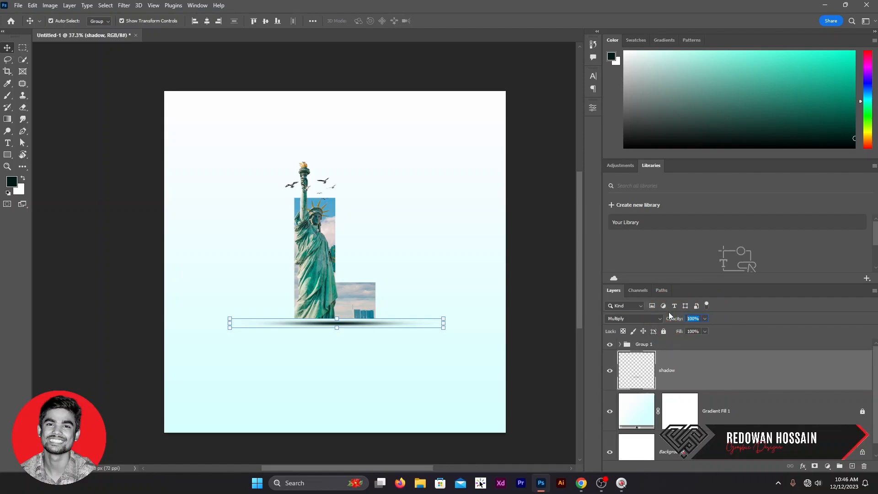
{"action": "type", "text": "50"}
{"action": "key", "text": "Return"}
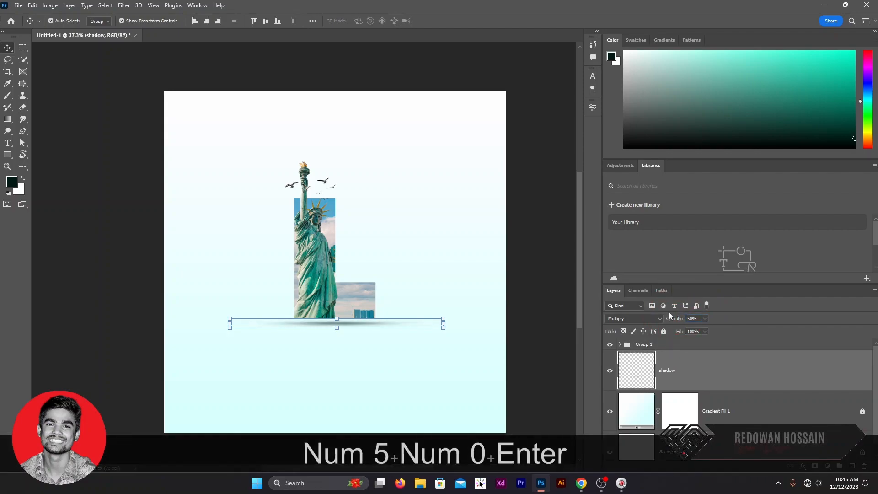
{"action": "left_click", "coordinate": [561, 339]}
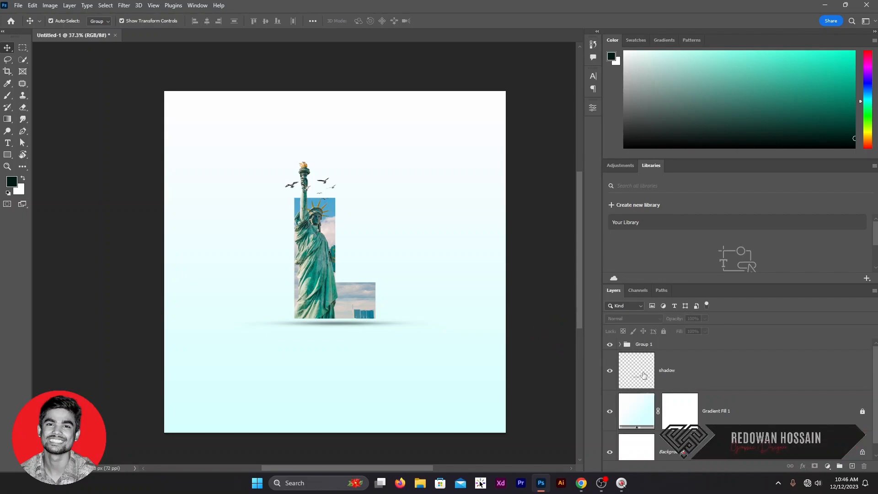
- Add an Inner Shadow effect to the letter L text layer inside Group 1 and reset its settings to the defaults
{"action": "left_click", "coordinate": [619, 345]}
{"action": "scroll", "coordinate": [685, 408], "scroll_direction": "down", "scroll_amount": 3}
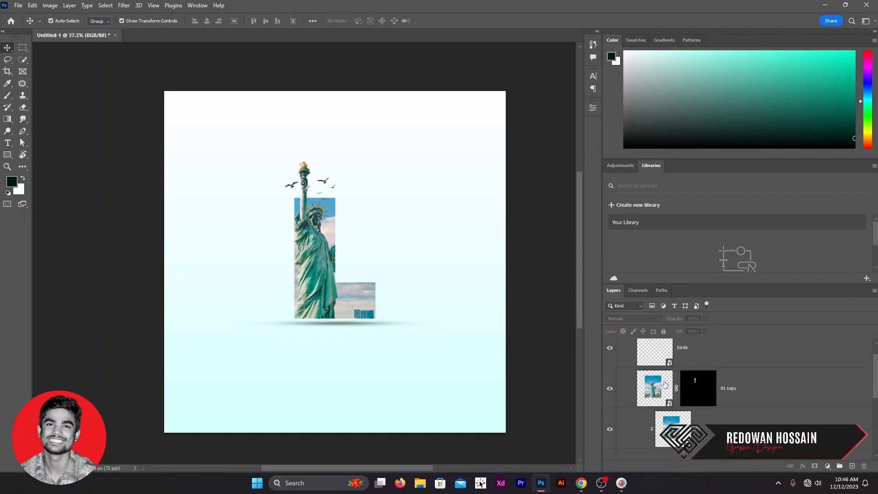
{"action": "scroll", "coordinate": [686, 408], "scroll_direction": "down", "scroll_amount": 1}
{"action": "left_click", "coordinate": [693, 413]}
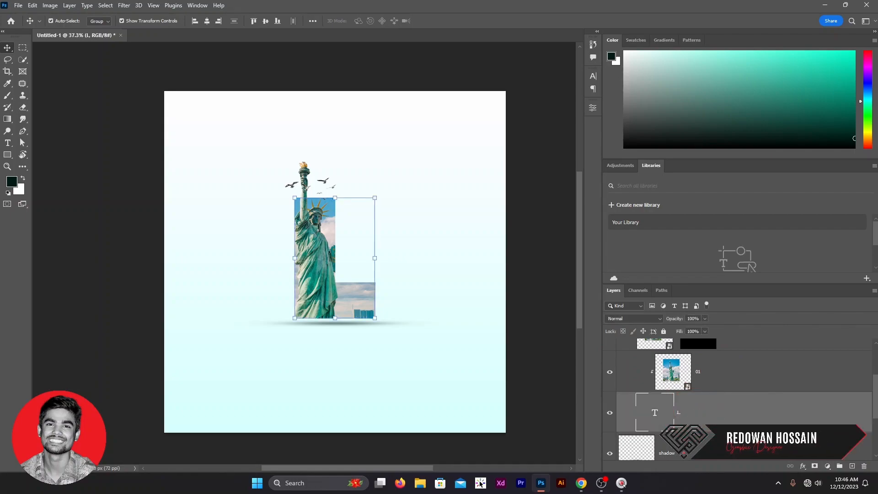
{"action": "left_click", "coordinate": [801, 467]}
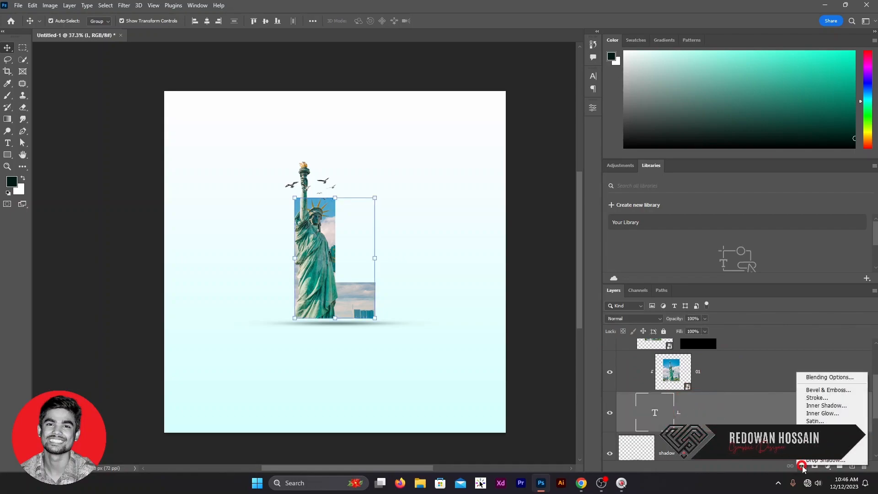
{"action": "left_click", "coordinate": [819, 405]}
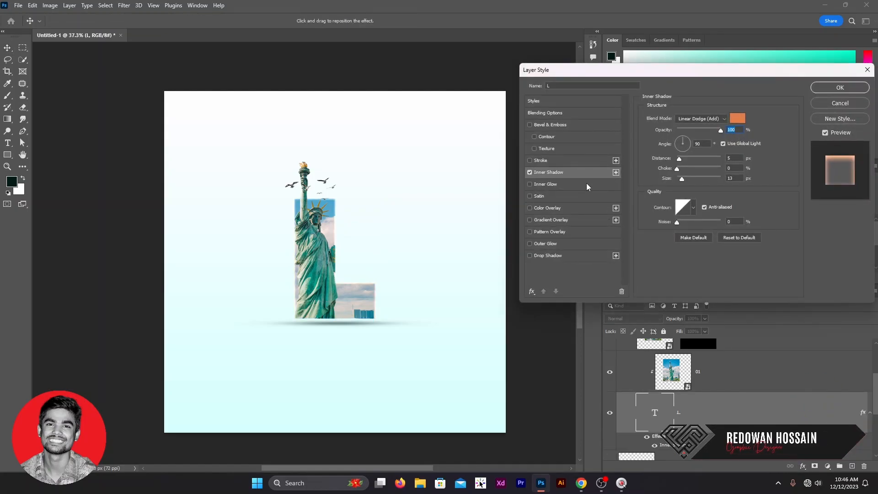
{"action": "left_click", "coordinate": [747, 237]}
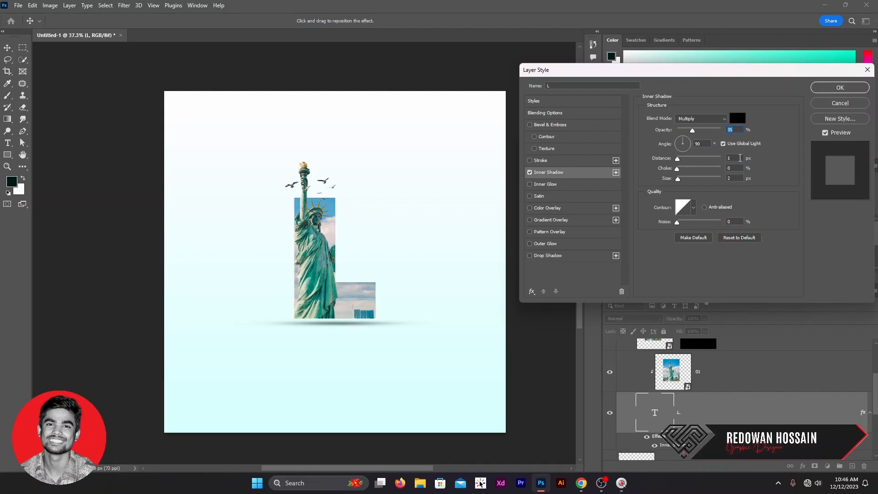
- Set the L's inner shadow to size 15 px, opacity 15% and distance 5 px, apply it, and collapse Group 1
{"action": "left_click", "coordinate": [682, 178]}
{"action": "type", "text": "15"}
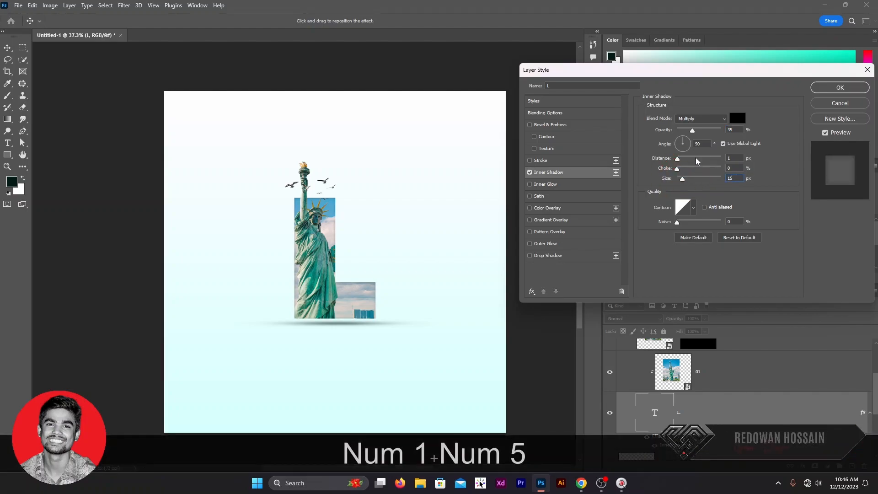
{"action": "left_click", "coordinate": [730, 130]}
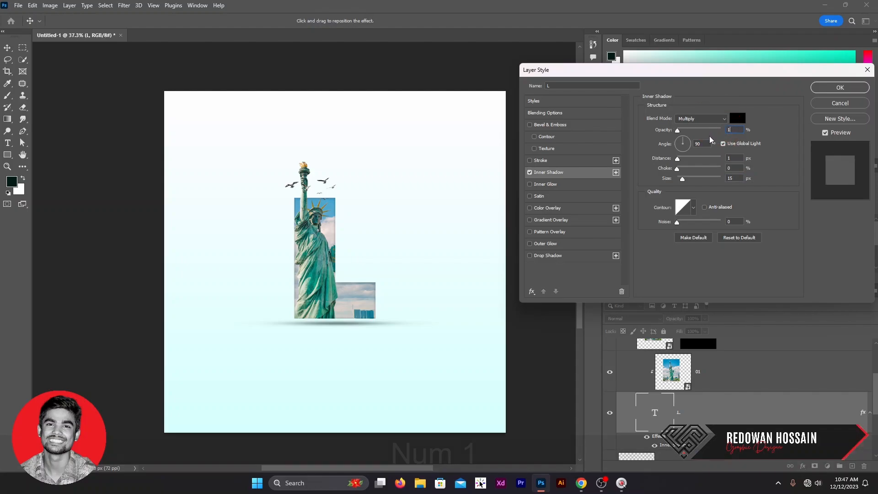
{"action": "type", "text": "15"}
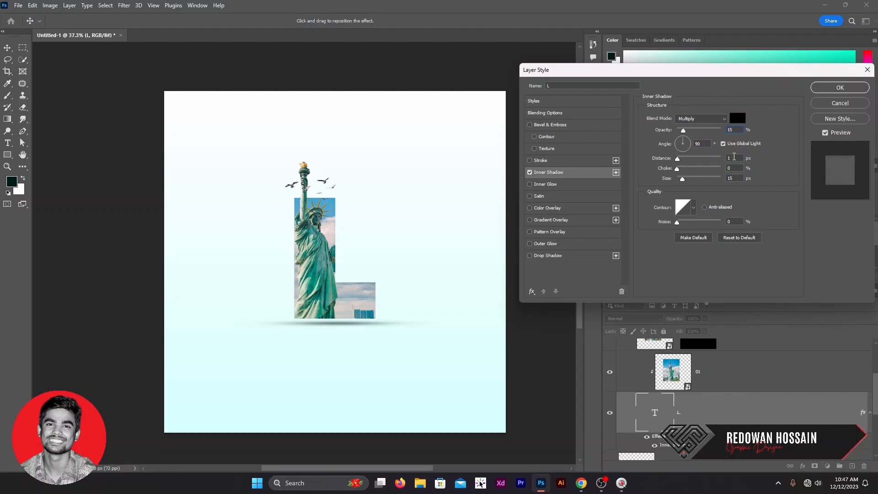
{"action": "type", "text": "5"}
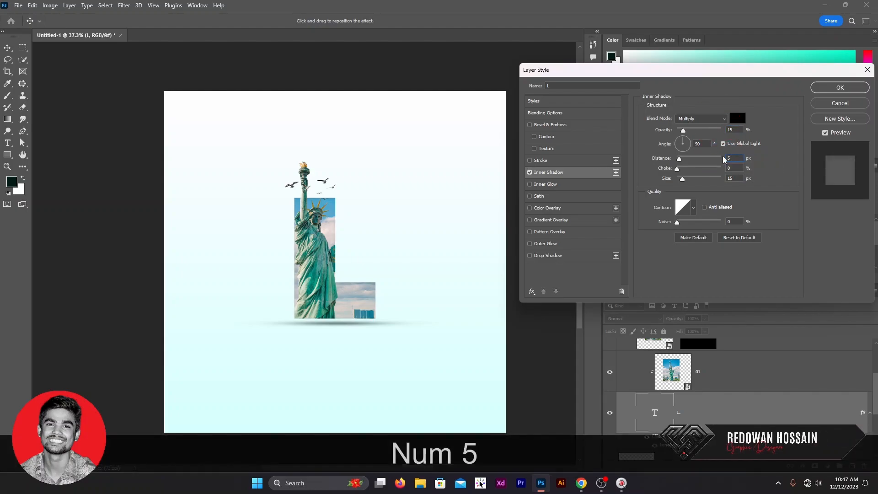
{"action": "left_click", "coordinate": [840, 88]}
{"action": "scroll", "coordinate": [625, 358], "scroll_direction": "up", "scroll_amount": 3}
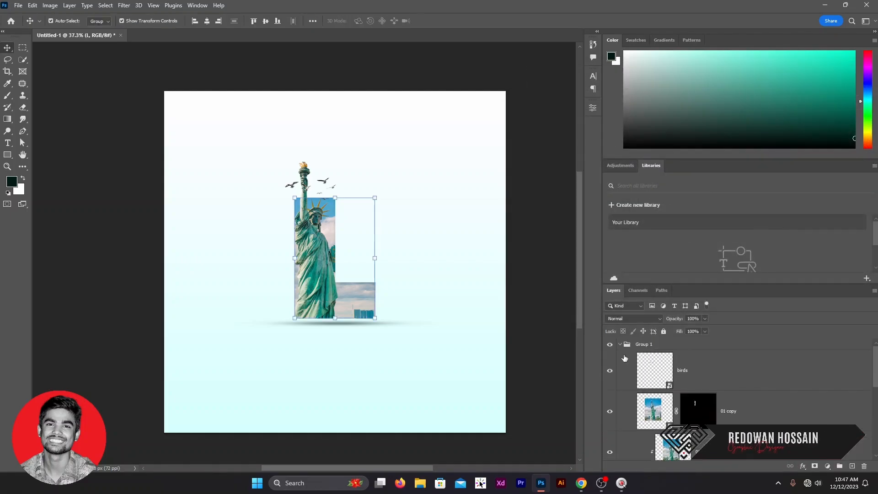
{"action": "left_click", "coordinate": [620, 345]}
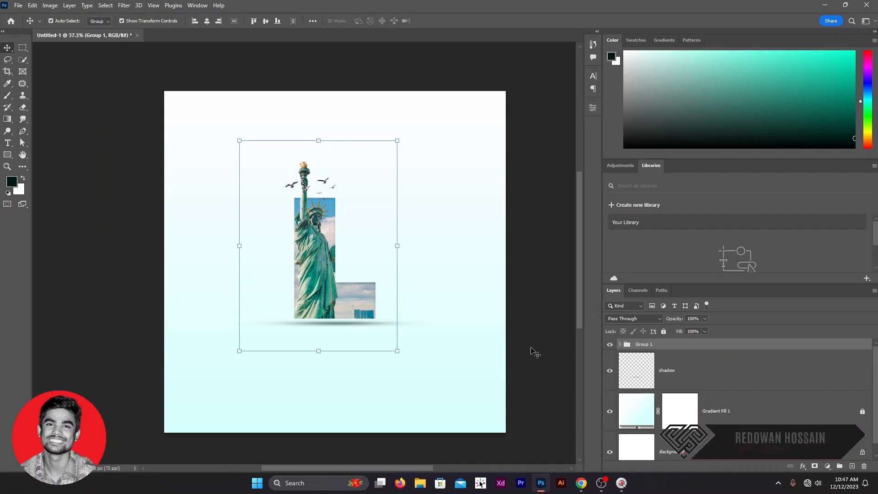
{"action": "left_click", "coordinate": [531, 349]}
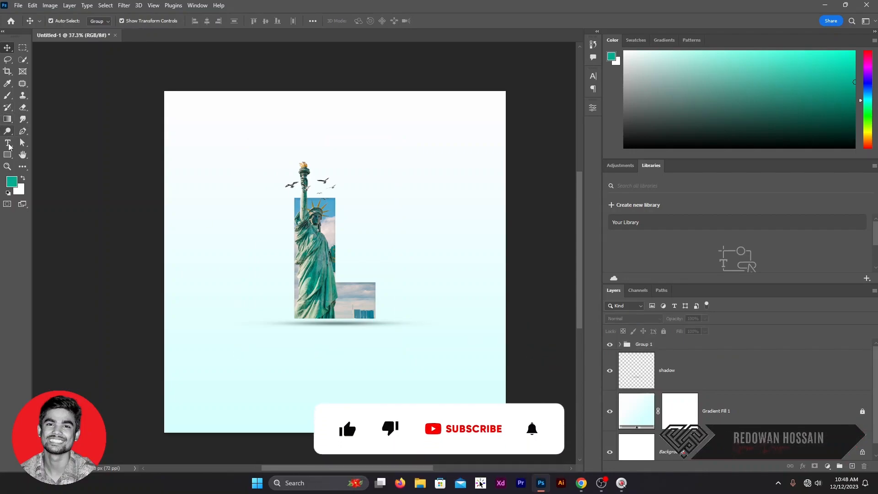
- Set the Type tool to the Mont font's Regular style at 72 pt
{"action": "left_click", "coordinate": [8, 143]}
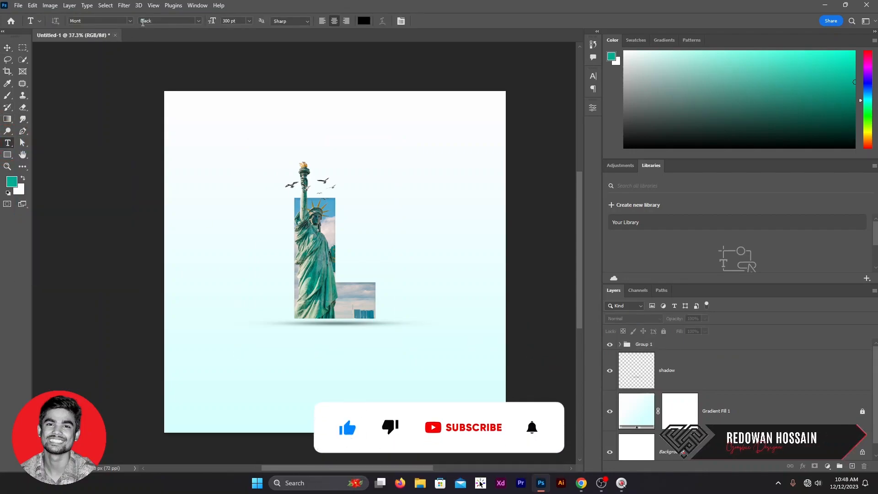
{"action": "left_click", "coordinate": [197, 20]}
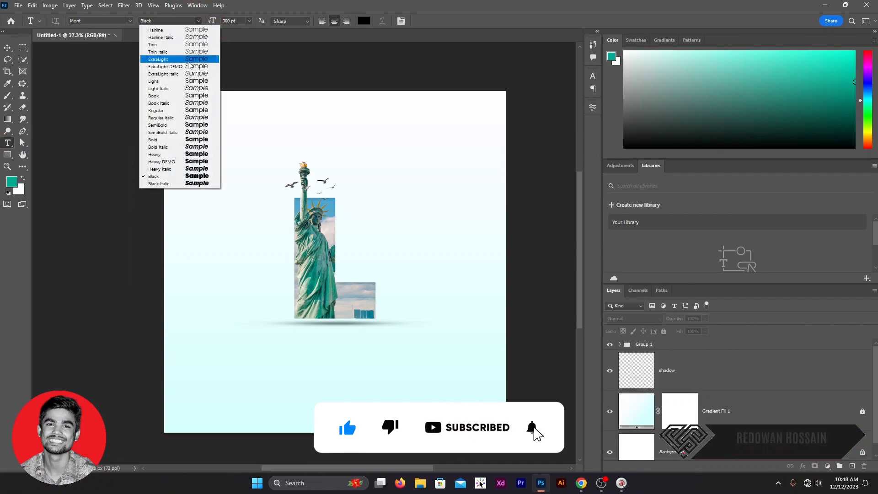
{"action": "left_click", "coordinate": [176, 112]}
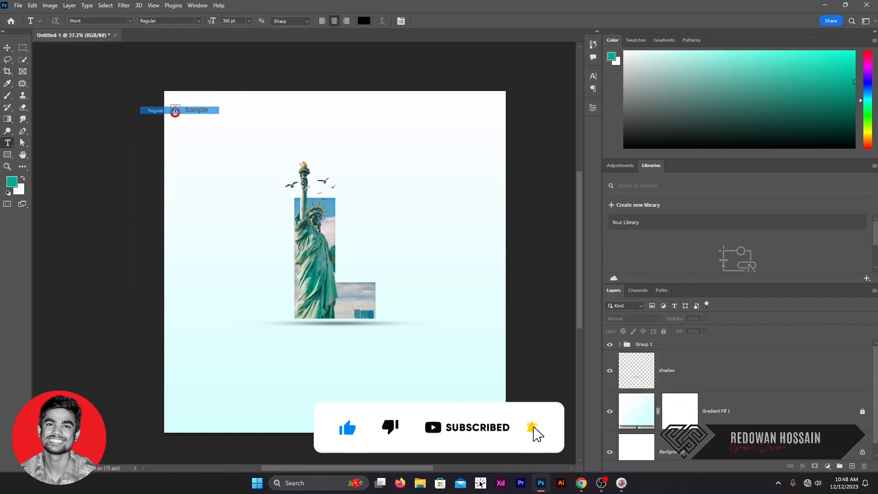
{"action": "left_click", "coordinate": [248, 21]}
{"action": "left_click", "coordinate": [237, 137]}
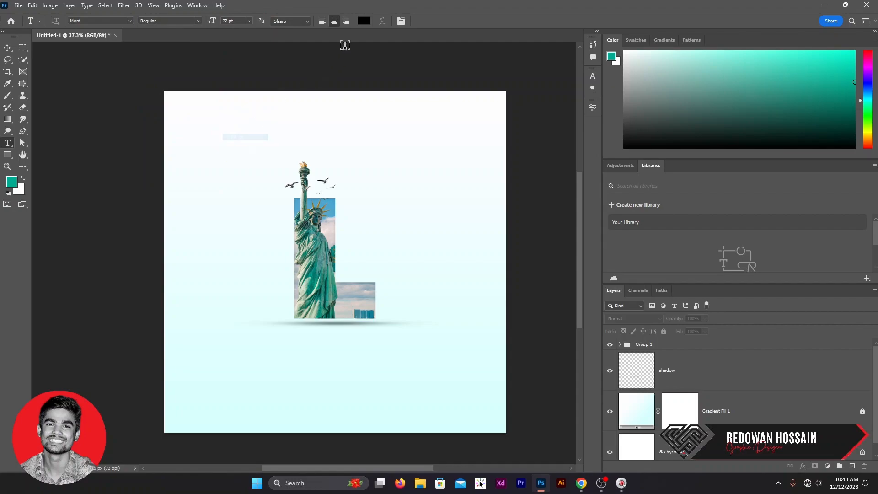
- Add the title "STATUE OF LIBERTY" below the letter L, using green #049f88 sampled from the statue's robe as the text colour
{"action": "left_click", "coordinate": [364, 21]}
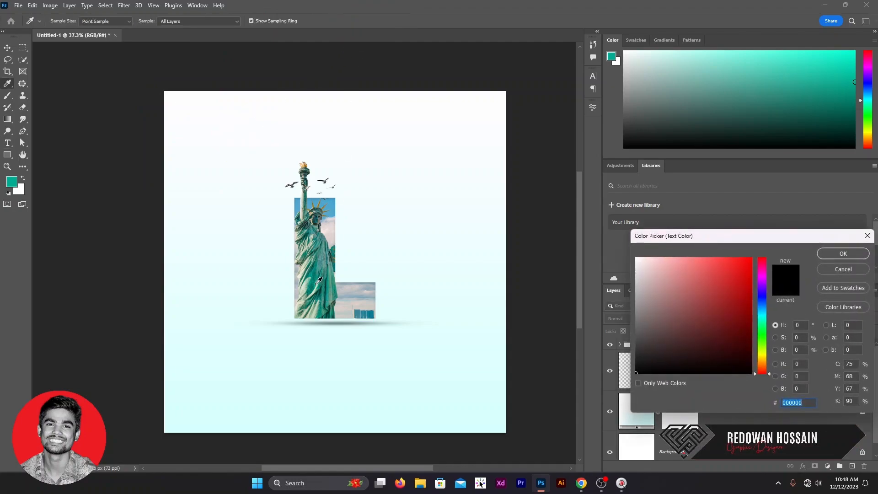
{"action": "left_click", "coordinate": [316, 282]}
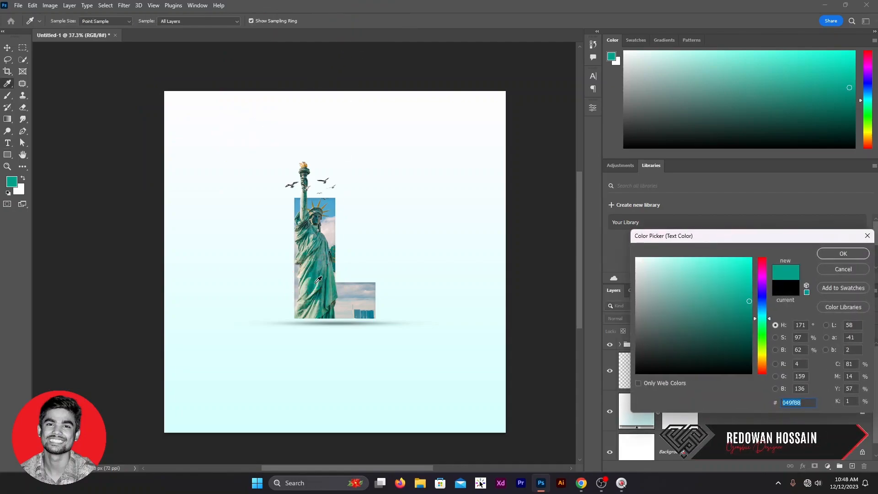
{"action": "left_click", "coordinate": [838, 253]}
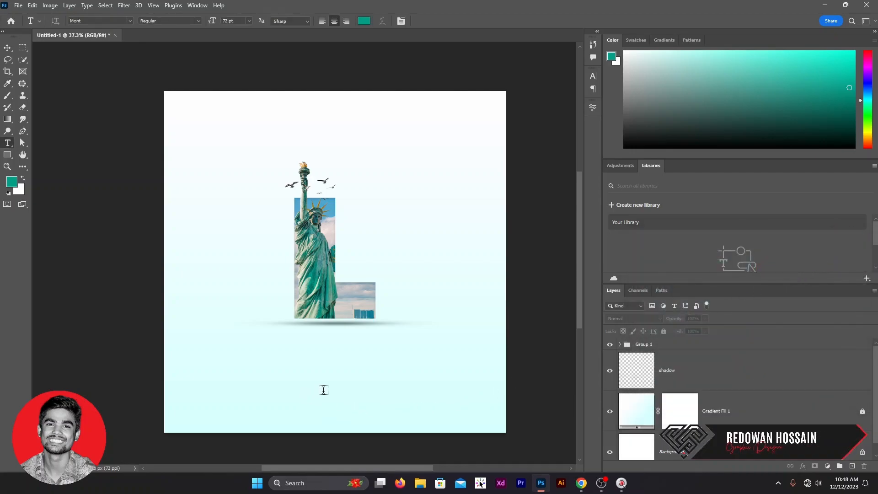
{"action": "left_click", "coordinate": [324, 390]}
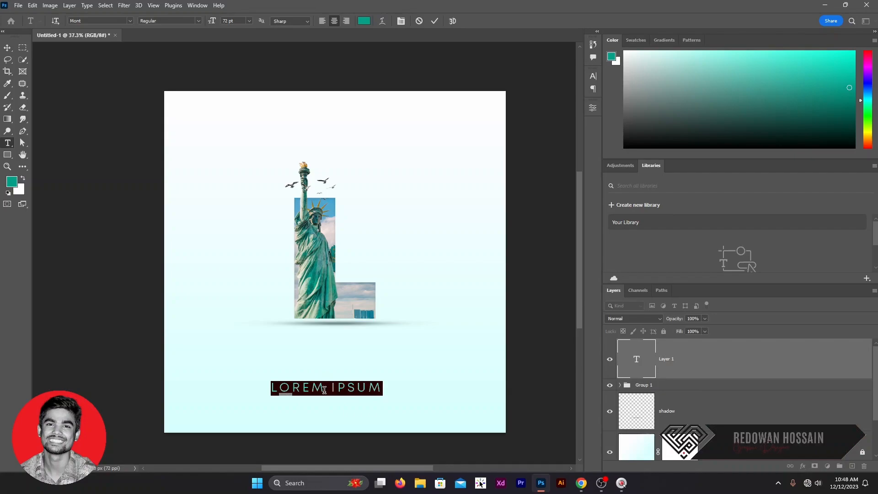
{"action": "type", "text": "STATUE OF LIBERTY"}
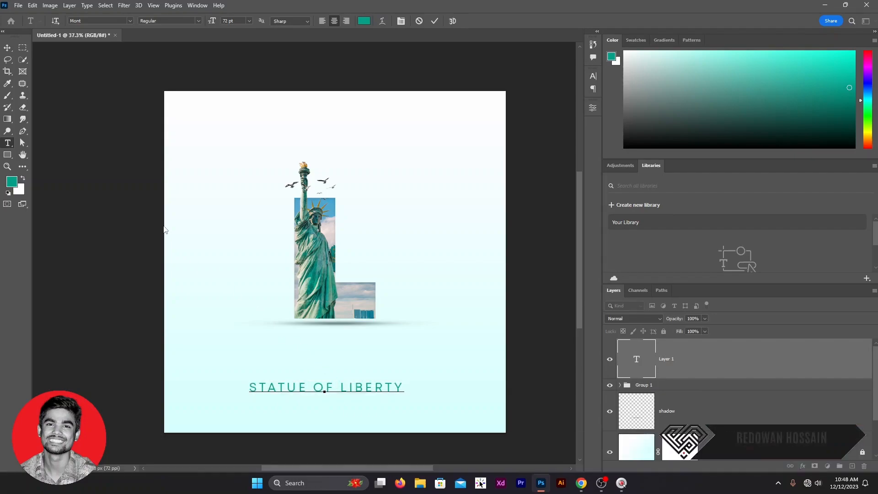
{"action": "left_click", "coordinate": [8, 48]}
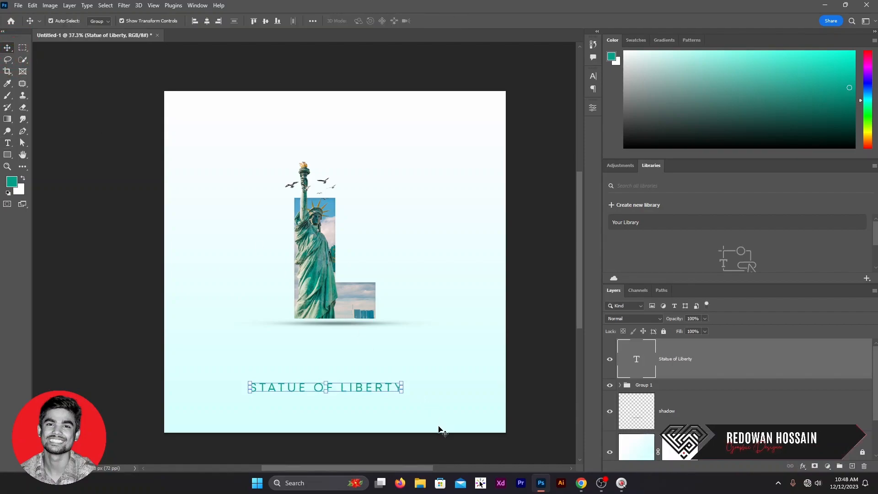
- Move the title up, centred beneath the L, and duplicate it just below with the copy's text replaced by "New York, United States"
{"action": "mouse_move", "coordinate": [380, 391]}
{"action": "left_mouse_down"}
{"action": "mouse_move", "coordinate": [389, 358]}
{"action": "mouse_move", "coordinate": [375, 357]}
{"action": "mouse_move", "coordinate": [376, 378]}
{"action": "left_mouse_up"}
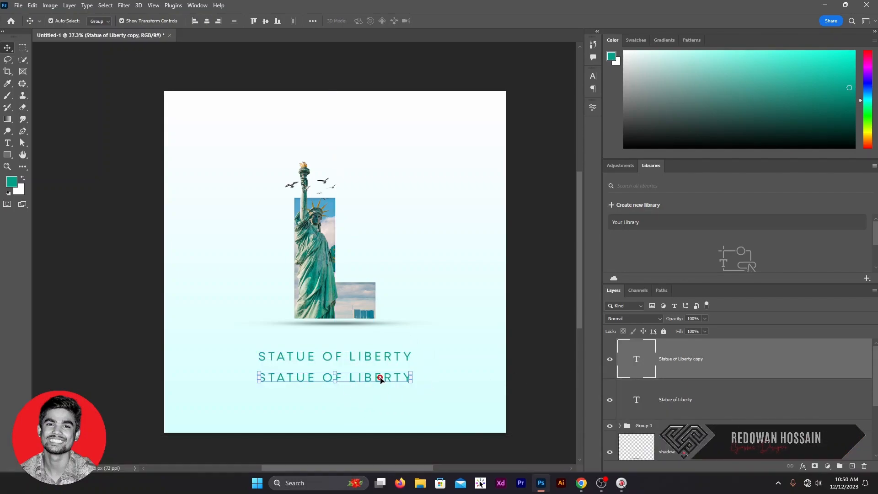
{"action": "double_click", "coordinate": [381, 380]}
{"action": "type", "text": "NEW YORK, UNITED STATES"}
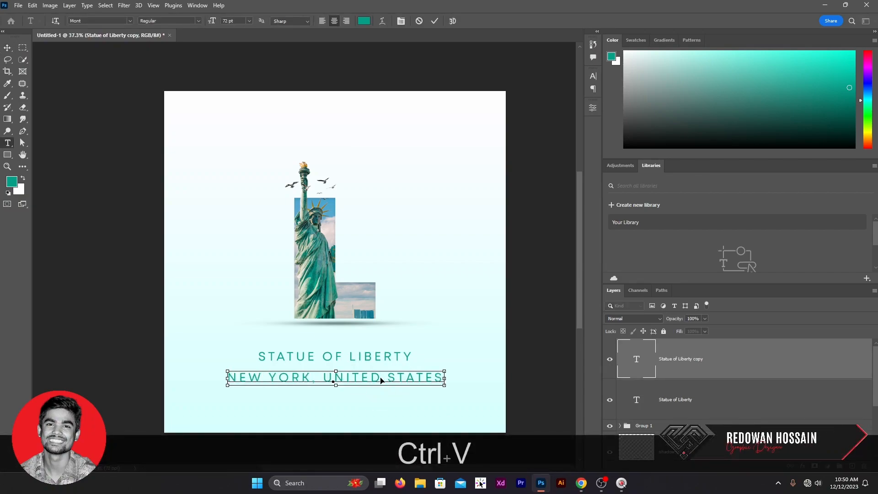
- Set the "New York, United States" text to 48 pt and move it slightly closer to the title
{"action": "key", "text": "ctrl+a"}
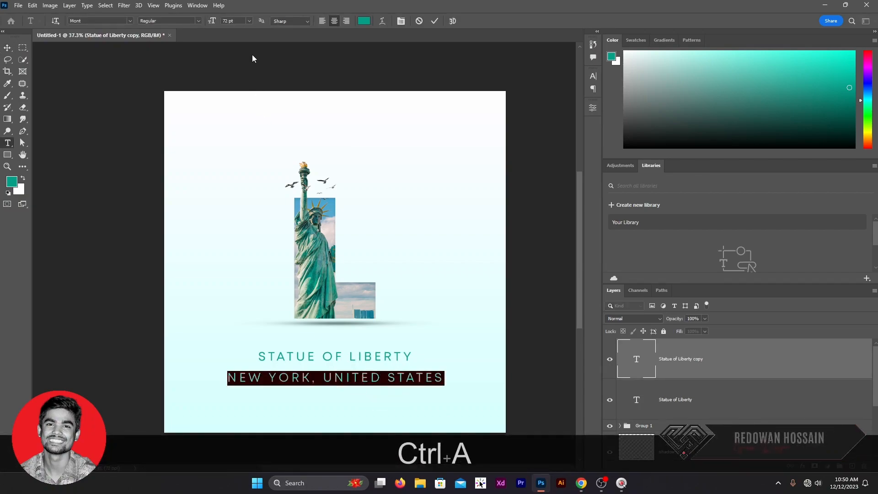
{"action": "left_click", "coordinate": [249, 21]}
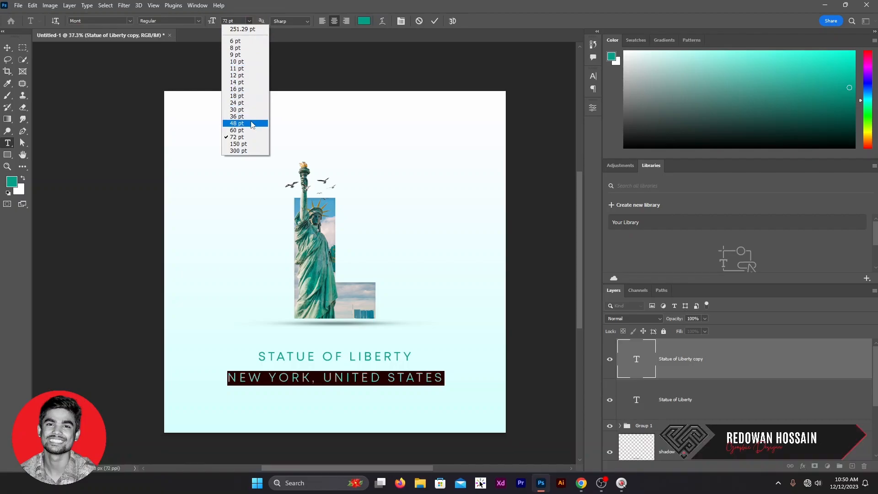
{"action": "left_click", "coordinate": [255, 139]}
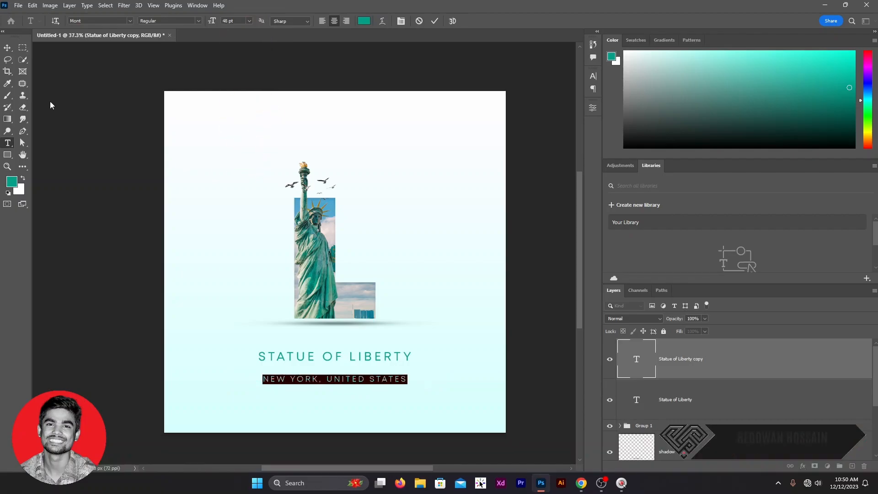
{"action": "left_click", "coordinate": [8, 47]}
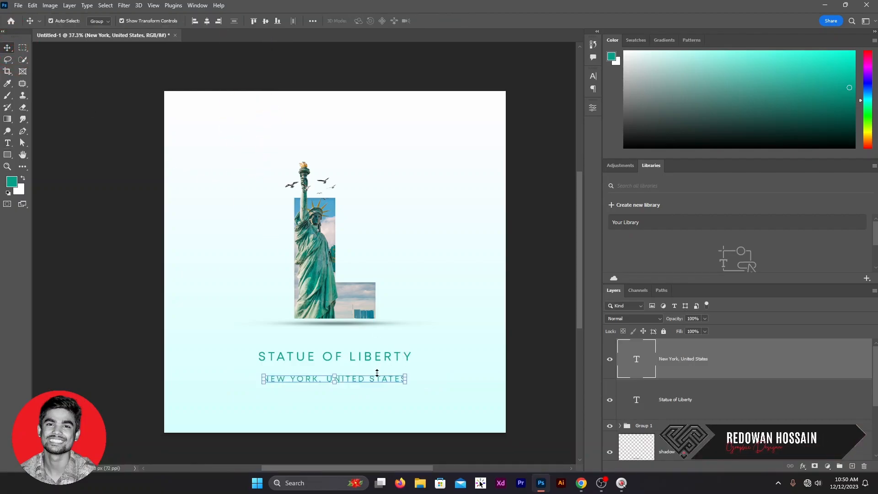
{"action": "scroll", "coordinate": [363, 400], "scroll_direction": "up", "scroll_amount": 4}
{"action": "left_click_drag", "start_coordinate": [360, 369], "coordinate": [361, 362]}
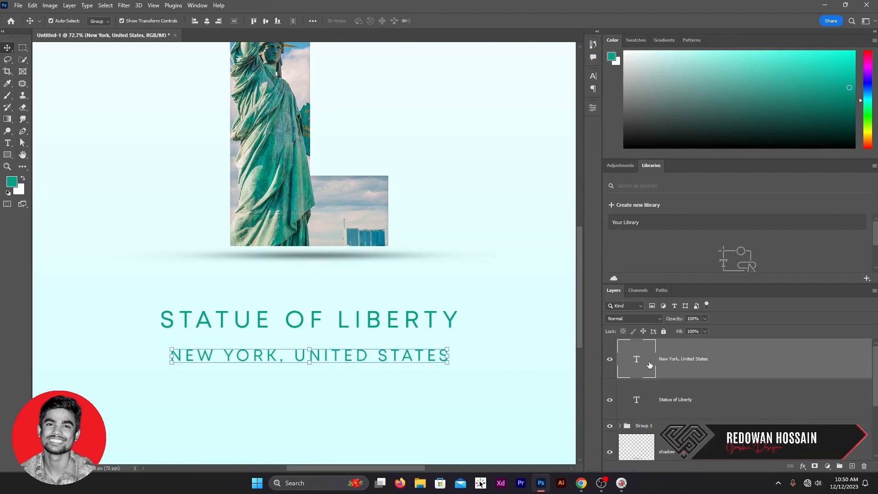
- Format the "New York, United States" text in Mont Book with tracking 100 and turn off All Caps
{"action": "double_click", "coordinate": [647, 364]}
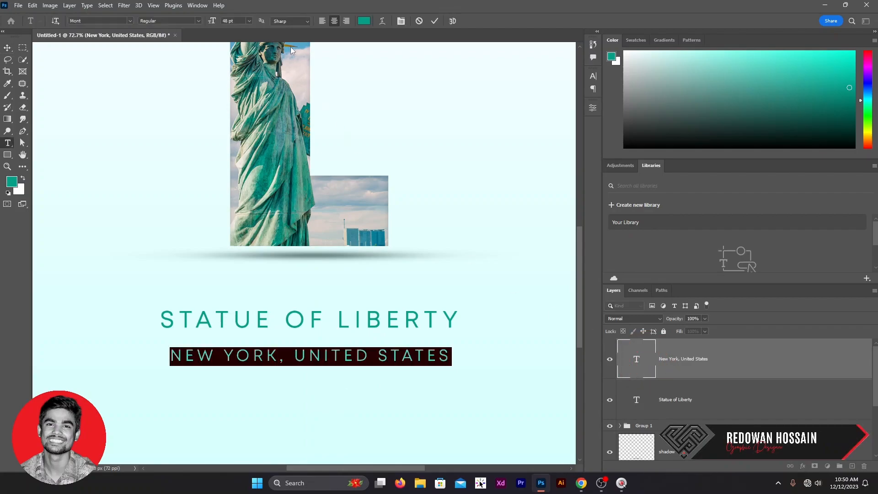
{"action": "left_click", "coordinate": [200, 20]}
{"action": "left_click", "coordinate": [165, 95]}
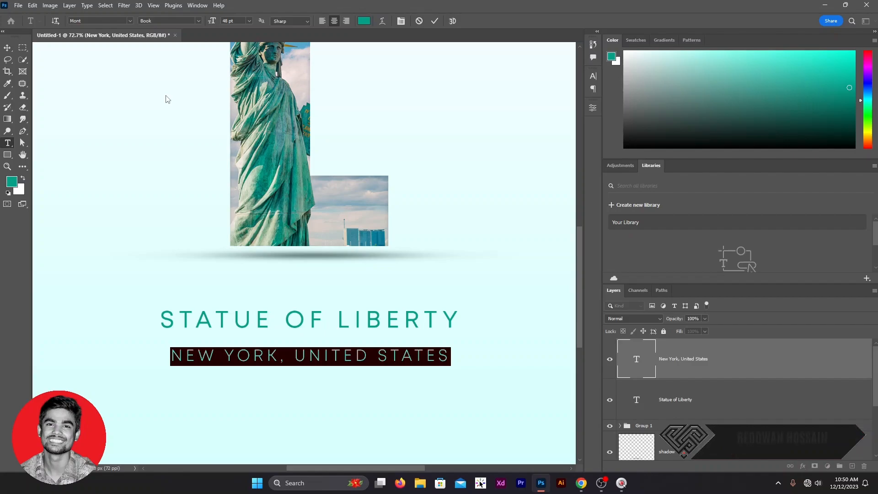
{"action": "left_click", "coordinate": [398, 21]}
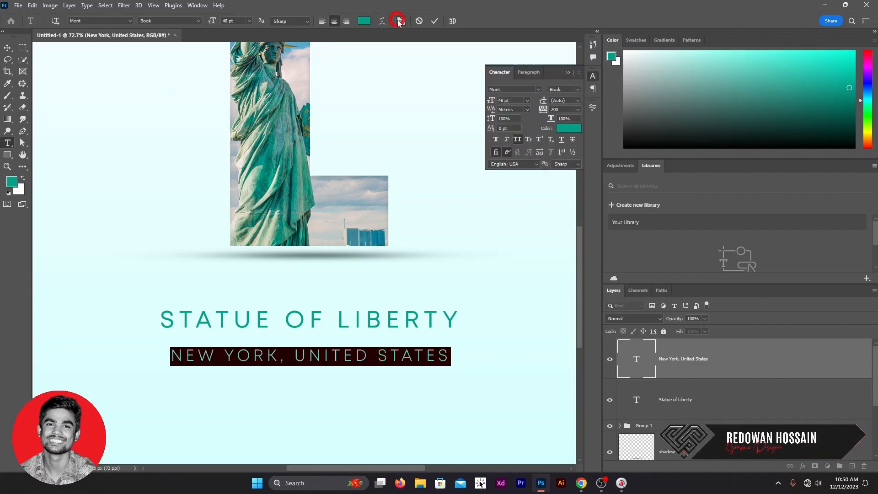
{"action": "left_click", "coordinate": [577, 110]}
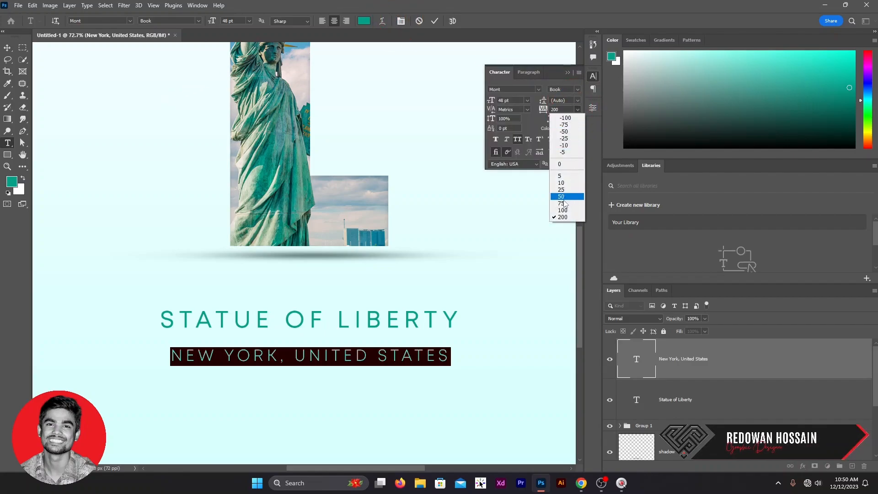
{"action": "left_click", "coordinate": [563, 210]}
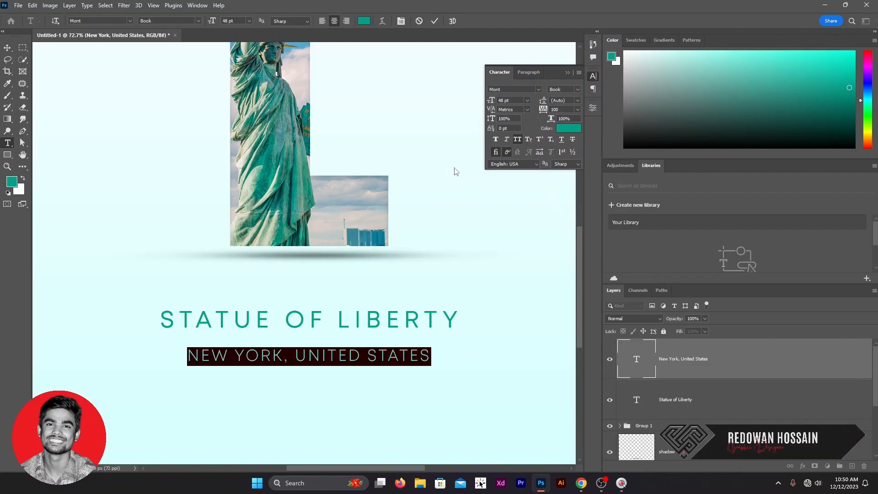
{"action": "left_click", "coordinate": [517, 140]}
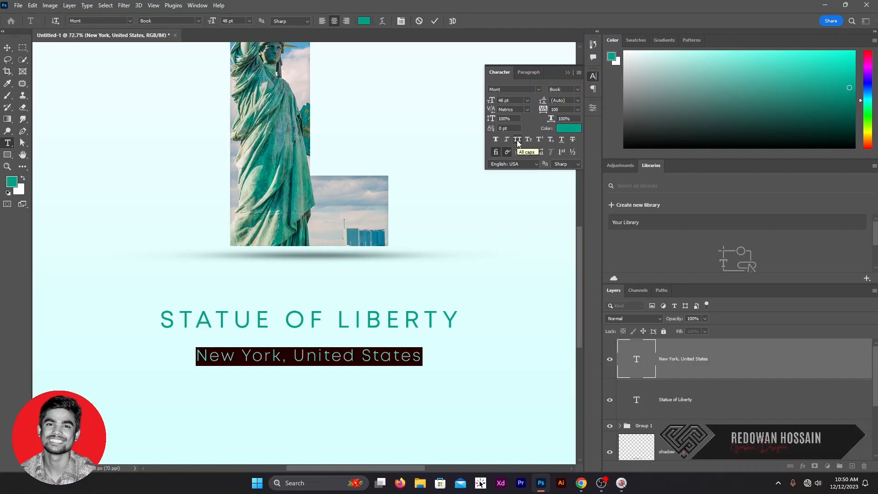
- Colour the "New York, United States" text dark grey #535353, commit it and deselect the layer
{"action": "left_click", "coordinate": [563, 132]}
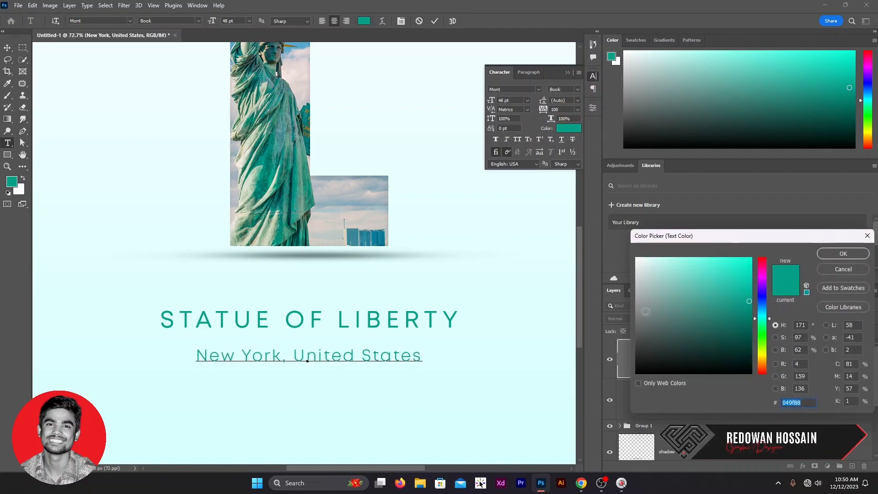
{"action": "left_click_drag", "start_coordinate": [645, 311], "coordinate": [634, 336]}
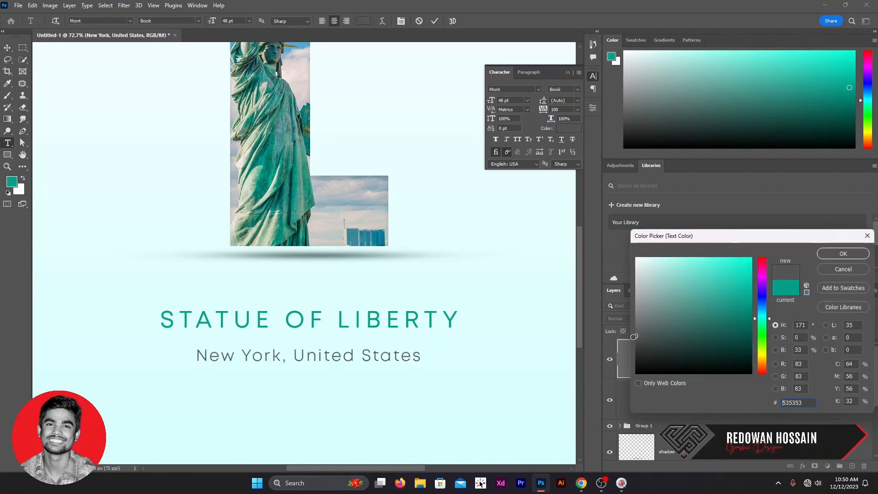
{"action": "left_click", "coordinate": [844, 253]}
{"action": "left_click", "coordinate": [7, 48]}
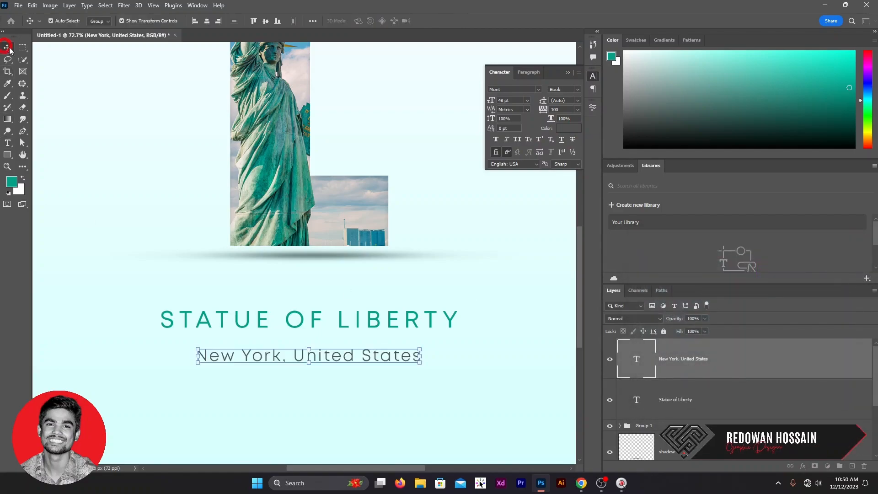
{"action": "left_click", "coordinate": [97, 90]}
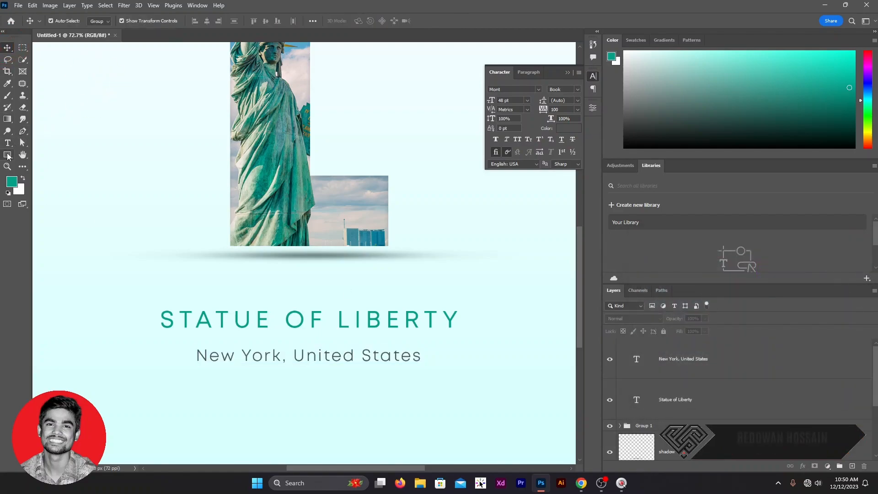
- Draw a thin divider rectangle about 576 by 4 px between the two text lines, with the title's green fill and no stroke
{"action": "left_click", "coordinate": [7, 155]}
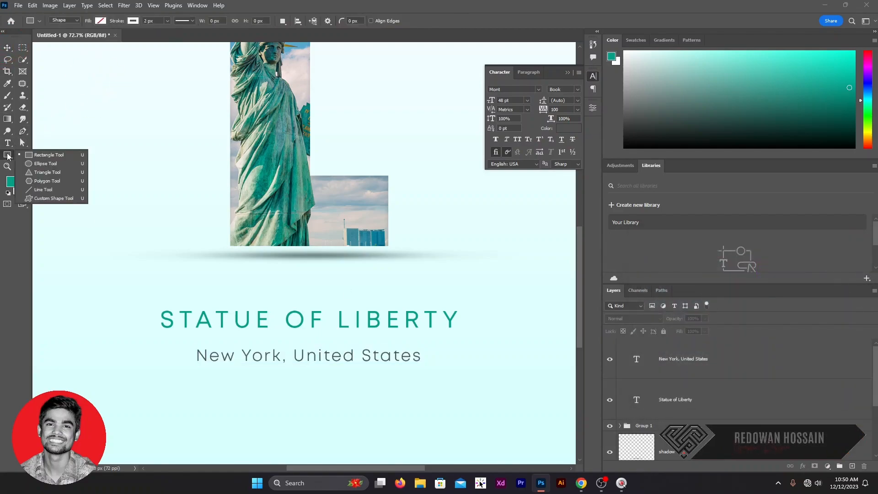
{"action": "left_click", "coordinate": [35, 154]}
{"action": "left_click", "coordinate": [133, 22]}
{"action": "left_click", "coordinate": [80, 38]}
{"action": "left_click", "coordinate": [102, 22]}
{"action": "left_click", "coordinate": [102, 22]}
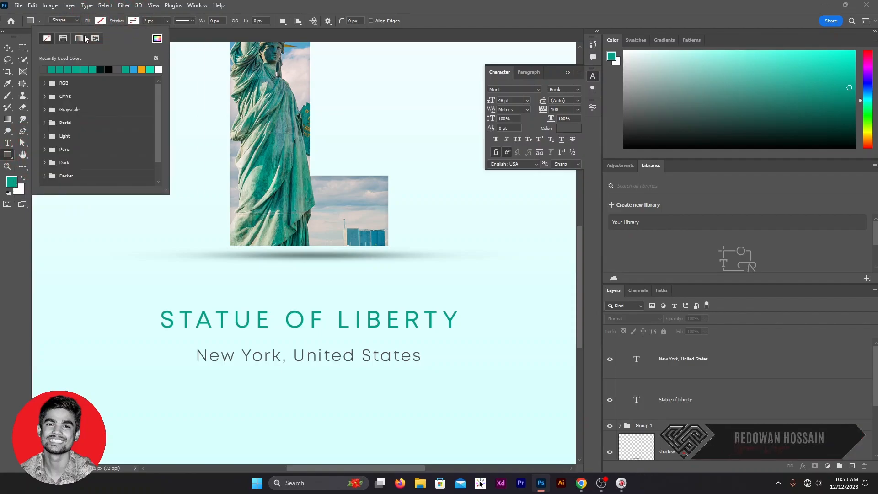
{"action": "double_click", "coordinate": [54, 69]}
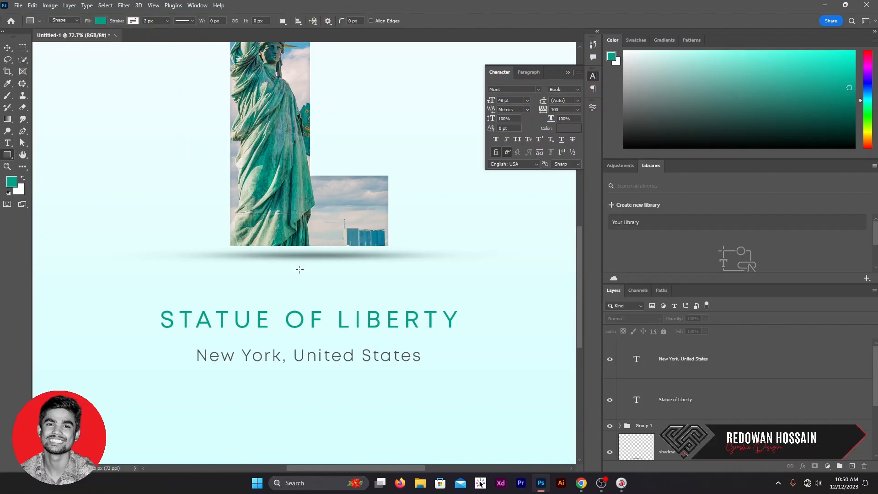
{"action": "left_click_drag", "start_coordinate": [212, 335], "coordinate": [405, 339]}
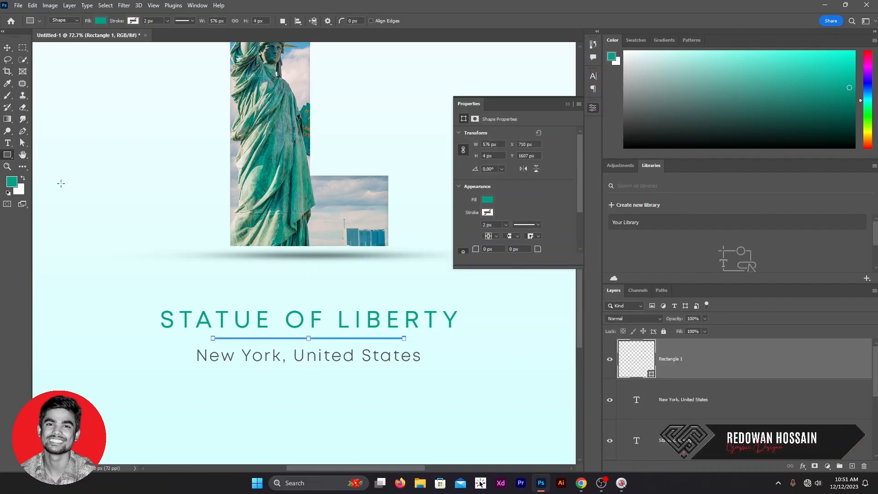
- Centre the divider horizontally and midway between the two text lines, at X 725 px and Y 1608 px, and deselect it
{"action": "left_click", "coordinate": [8, 48]}
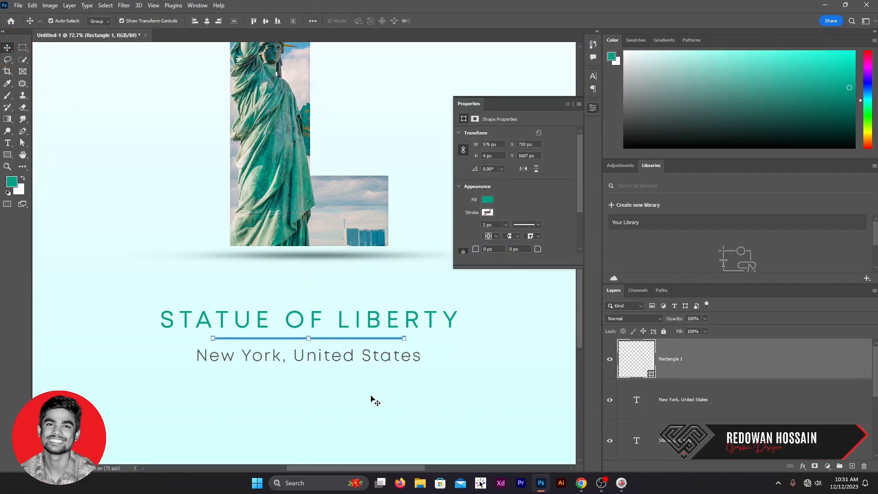
{"action": "scroll", "coordinate": [322, 373], "scroll_direction": "up", "scroll_amount": 3}
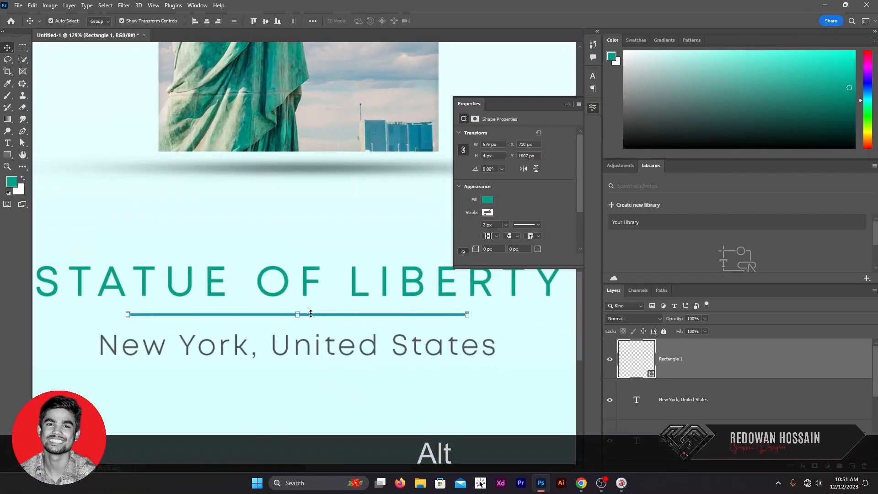
{"action": "left_click_drag", "start_coordinate": [309, 317], "coordinate": [318, 317]}
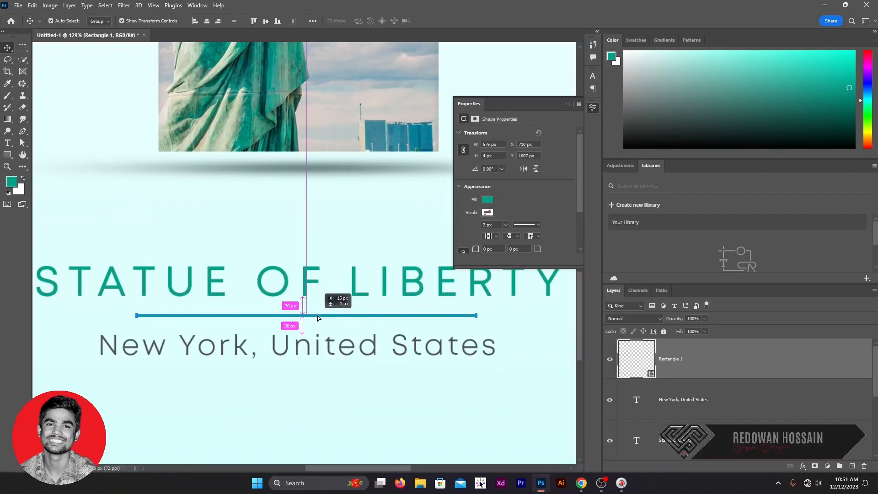
{"action": "left_click_drag", "start_coordinate": [319, 317], "coordinate": [318, 317]}
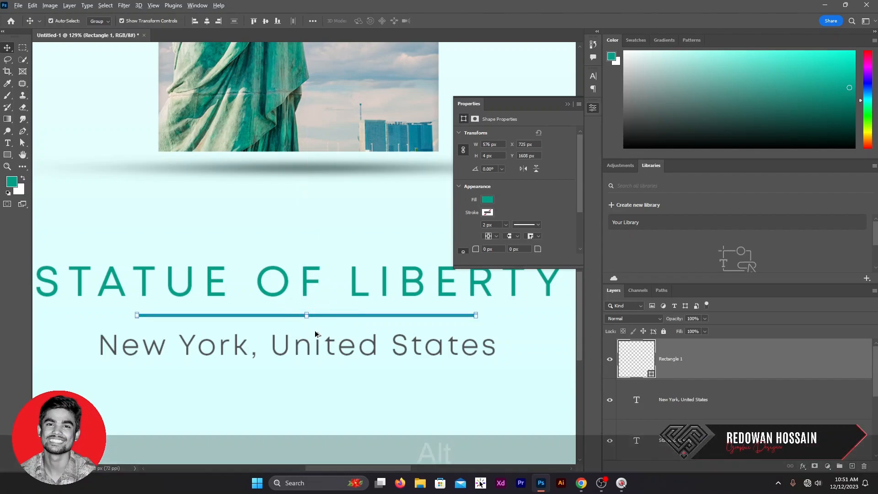
{"action": "scroll", "coordinate": [316, 341], "scroll_direction": "down", "scroll_amount": 5}
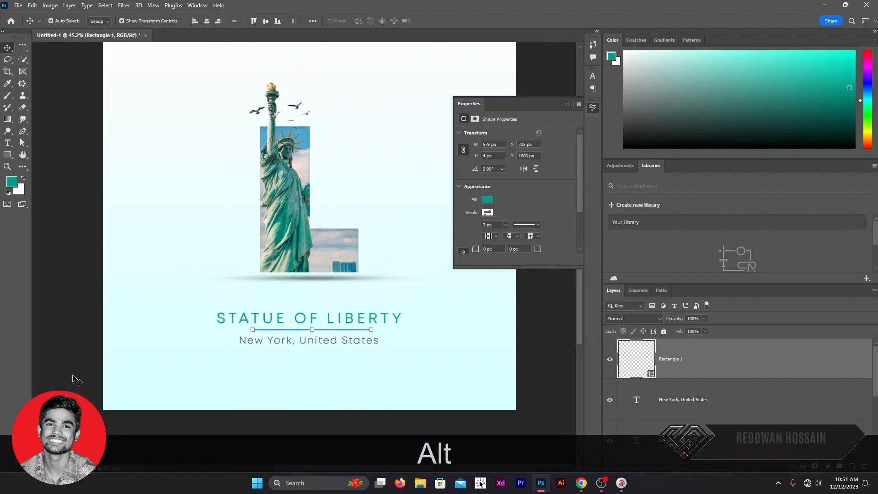
{"action": "left_click", "coordinate": [209, 381]}
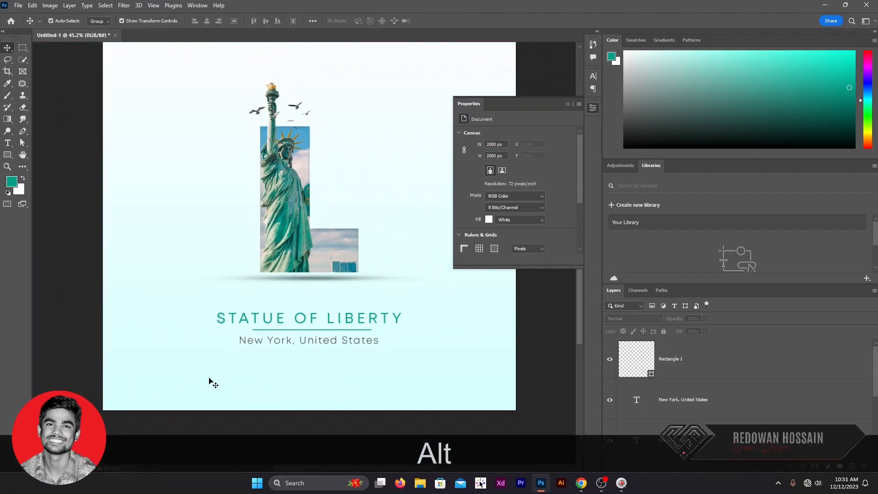
{"action": "left_click", "coordinate": [337, 330]}
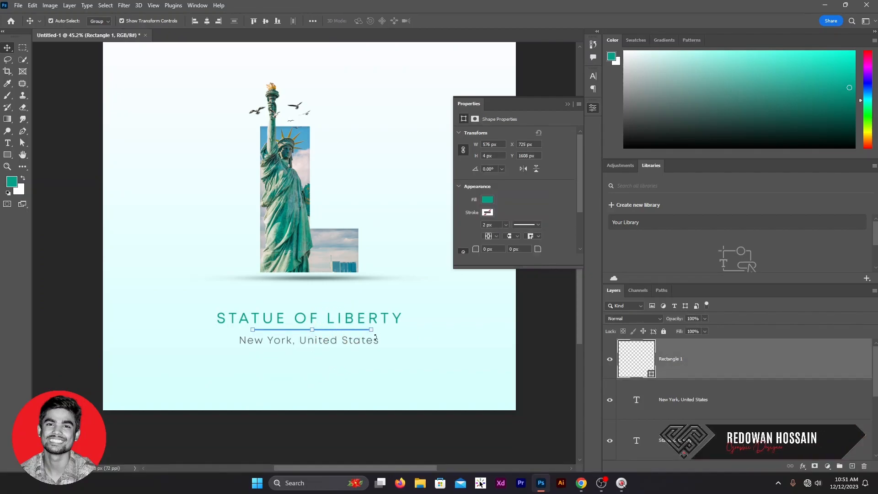
{"action": "left_click", "coordinate": [368, 424]}
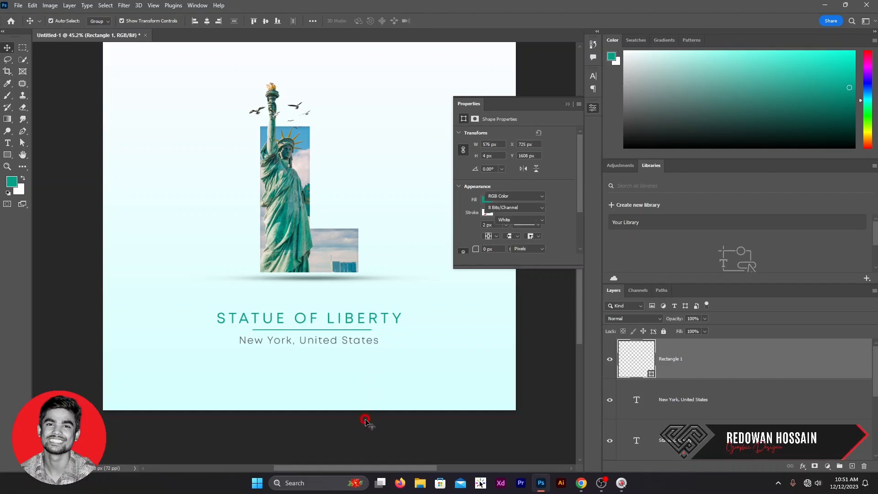
- Duplicate the green "STATUE OF LIBERTY" title and place the copy above the statue's torch, near the canvas's upper edge
{"action": "left_click", "coordinate": [568, 105]}
{"action": "scroll", "coordinate": [470, 357], "scroll_direction": "down", "scroll_amount": 1}
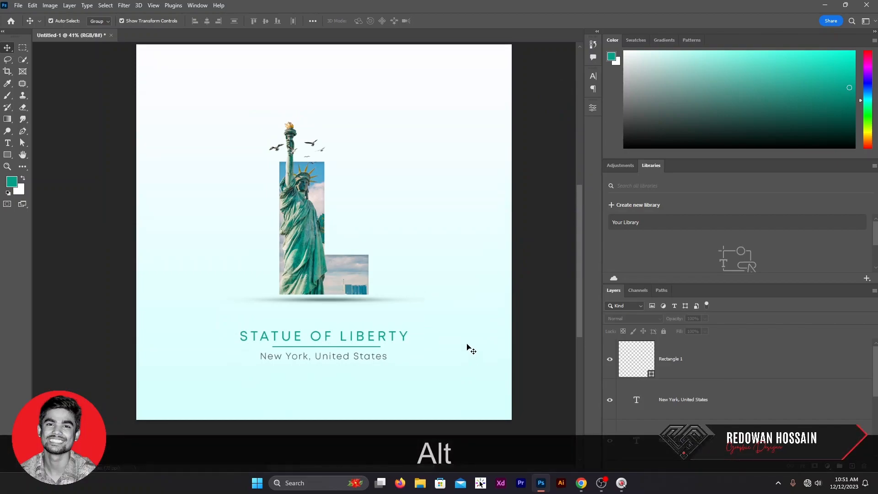
{"action": "left_click", "coordinate": [364, 338]}
{"action": "left_click_drag", "start_coordinate": [386, 335], "coordinate": [336, 104]}
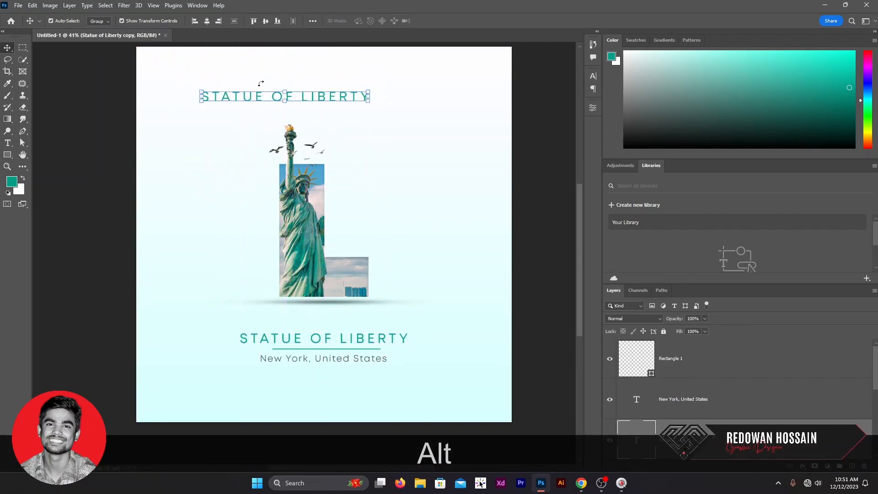
- Format the copied title with tracking 0, Mont Bold and a 300 pt size, and commit the text
{"action": "double_click", "coordinate": [639, 434]}
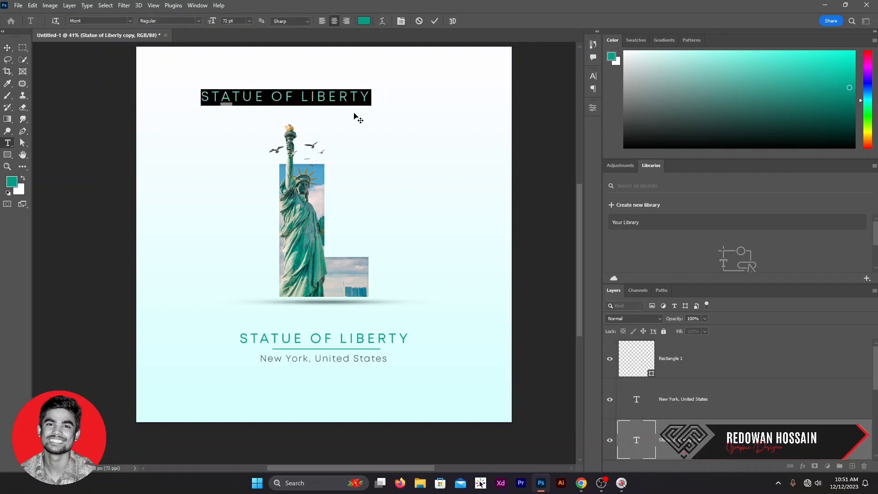
{"action": "left_click", "coordinate": [399, 22]}
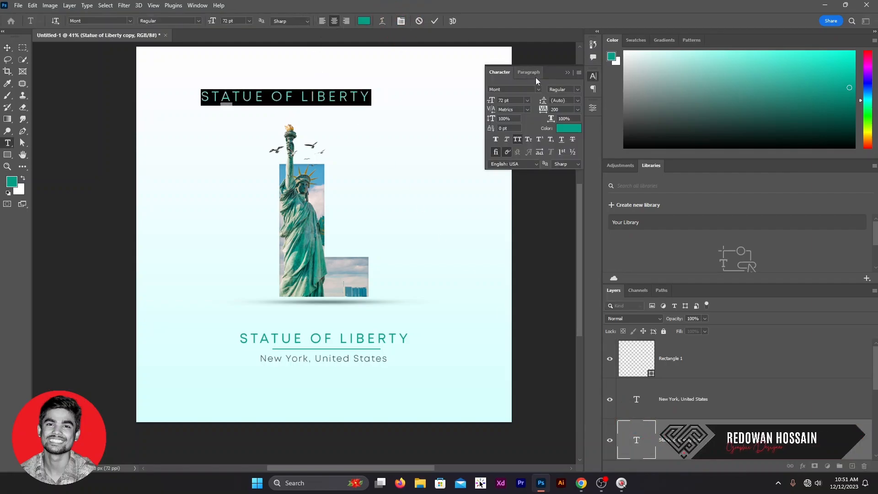
{"action": "left_click", "coordinate": [576, 112]}
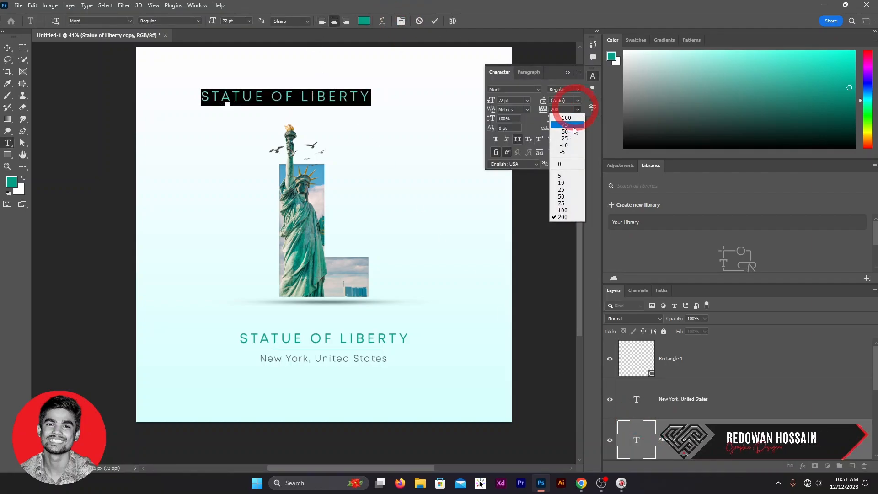
{"action": "left_click", "coordinate": [568, 165]}
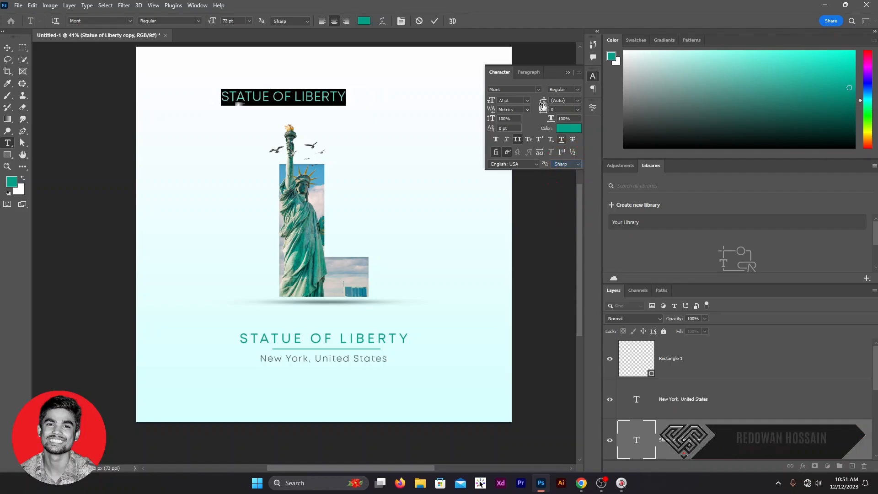
{"action": "left_click", "coordinate": [579, 91]}
{"action": "left_click", "coordinate": [563, 206]}
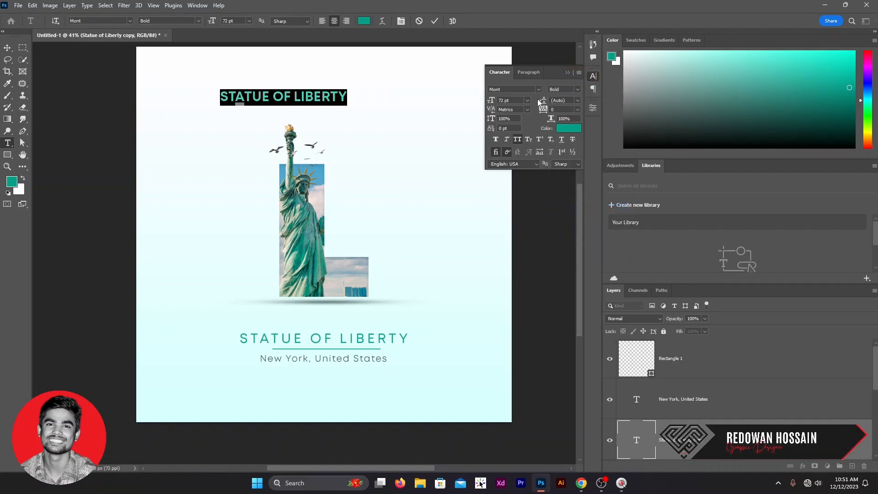
{"action": "left_click", "coordinate": [528, 100]}
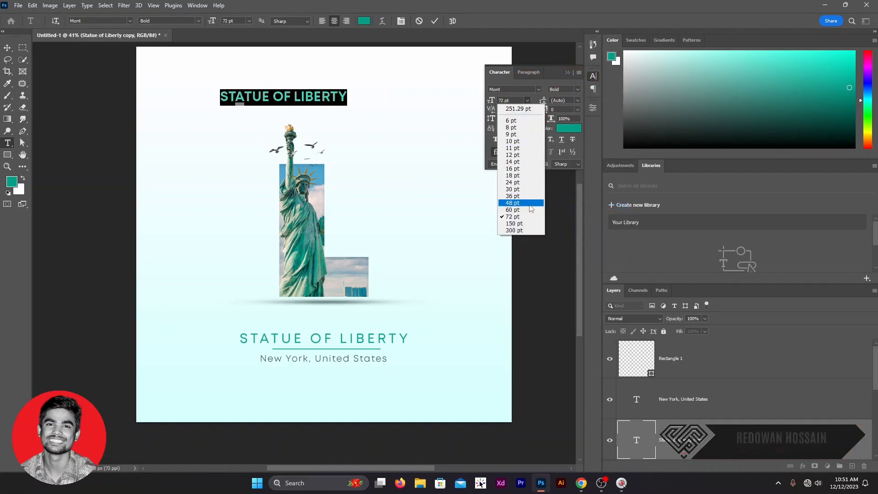
{"action": "left_click", "coordinate": [519, 232]}
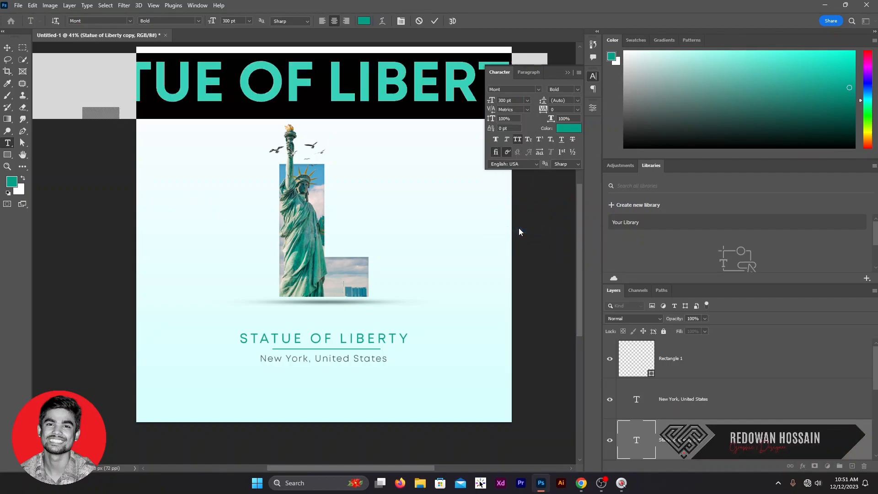
{"action": "left_click", "coordinate": [436, 25]}
{"action": "key", "text": "v"}
- Rotate the enlarged text 90° counter-clockwise along the canvas's left edge and place a duplicate along the right edge, its end at the canvas top
{"action": "scroll", "coordinate": [285, 206], "scroll_direction": "down", "scroll_amount": 3}
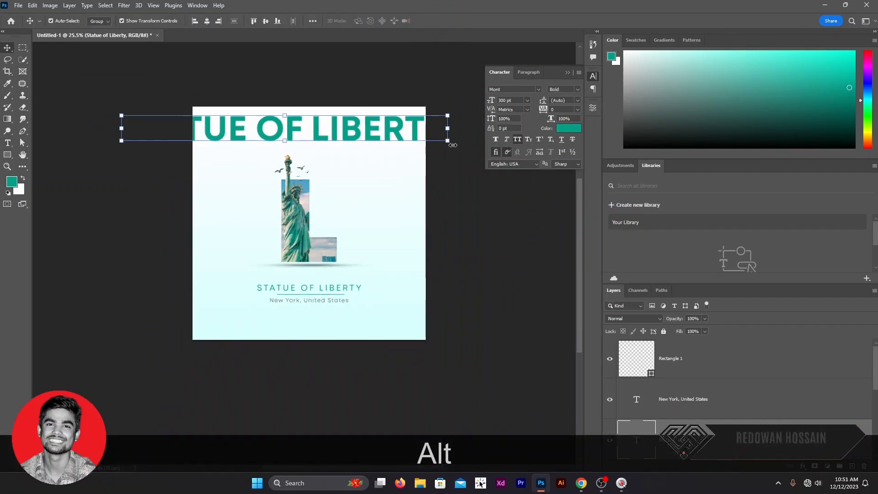
{"action": "left_click_drag", "start_coordinate": [458, 147], "coordinate": [277, 62]}
{"action": "left_click_drag", "start_coordinate": [282, 139], "coordinate": [264, 213]}
{"action": "left_click", "coordinate": [450, 21]}
{"action": "left_click_drag", "start_coordinate": [211, 172], "coordinate": [412, 300]}
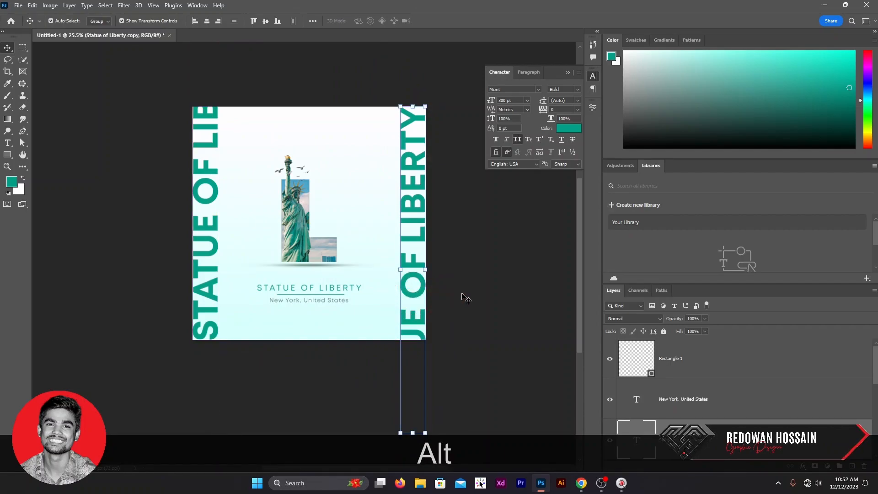
{"action": "key", "text": "Right"}
- Lower the opacity of both vertical "STATUE OF LIBERTY" texts to 8% and deselect them
{"action": "left_click", "coordinate": [202, 257]}
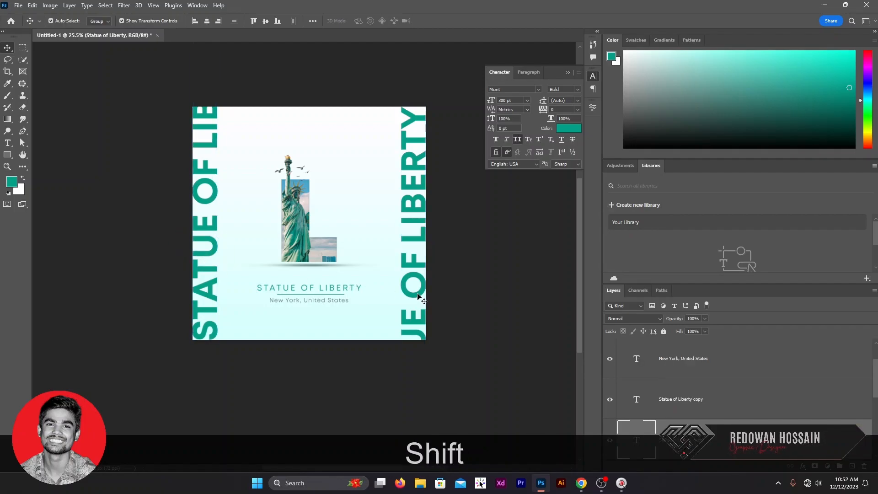
{"action": "left_click", "coordinate": [418, 297], "text": "shift"}
{"action": "left_click", "coordinate": [705, 318]}
{"action": "left_click", "coordinate": [666, 329]}
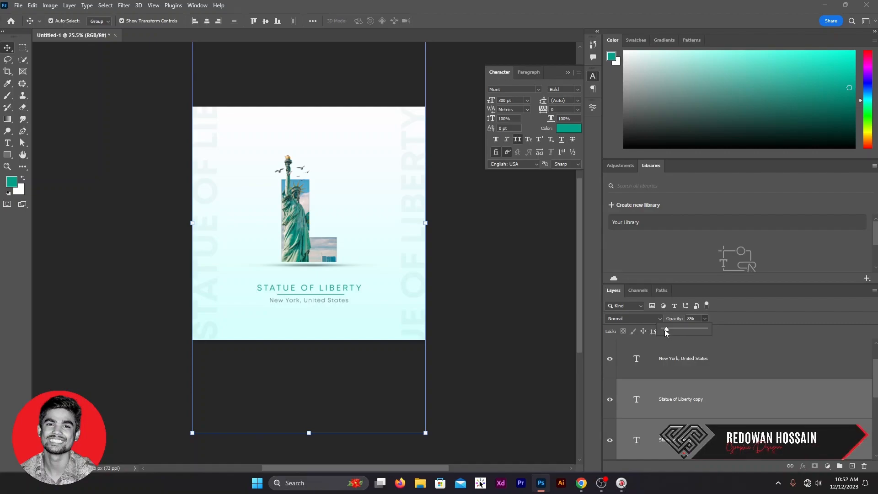
{"action": "left_click", "coordinate": [496, 299]}
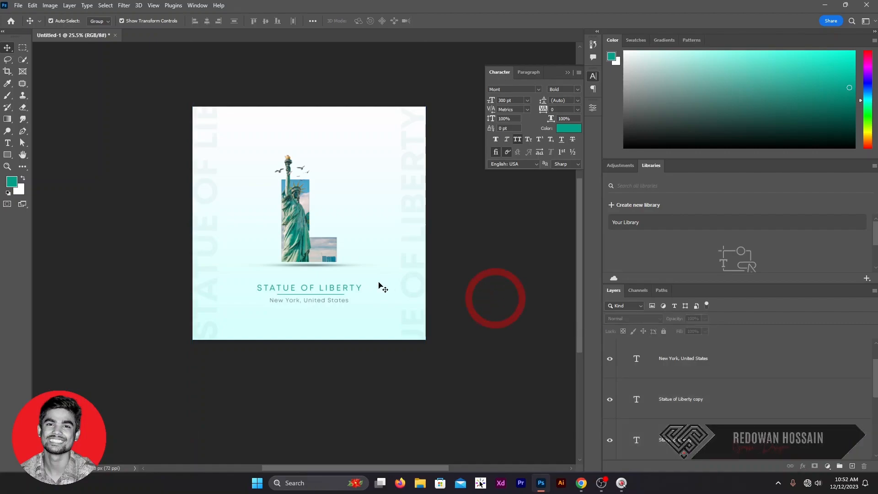
- Deselect all layers, hide the character settings and view the finished composition on its own
{"action": "left_click", "coordinate": [216, 188]}
{"action": "scroll", "coordinate": [218, 189], "scroll_direction": "up", "scroll_amount": 1}
{"action": "scroll", "coordinate": [224, 190], "scroll_direction": "up", "scroll_amount": 1}
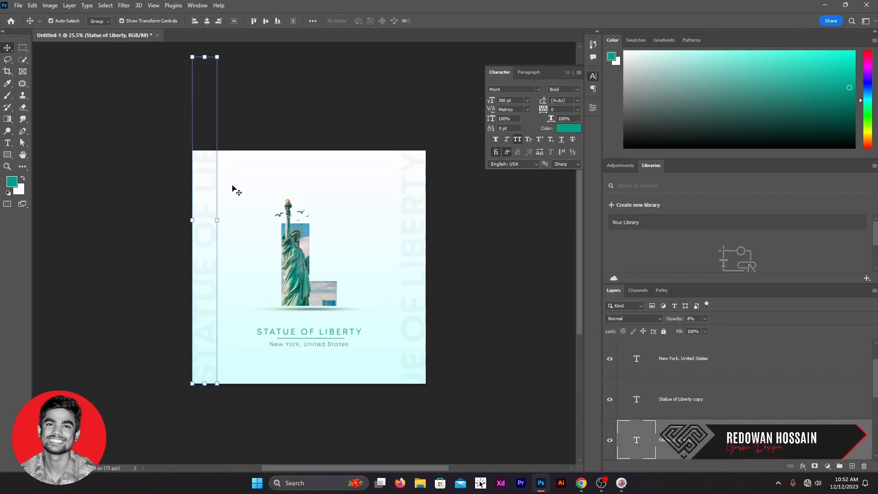
{"action": "left_click", "coordinate": [266, 140]}
{"action": "scroll", "coordinate": [314, 359], "scroll_direction": "up", "scroll_amount": 2}
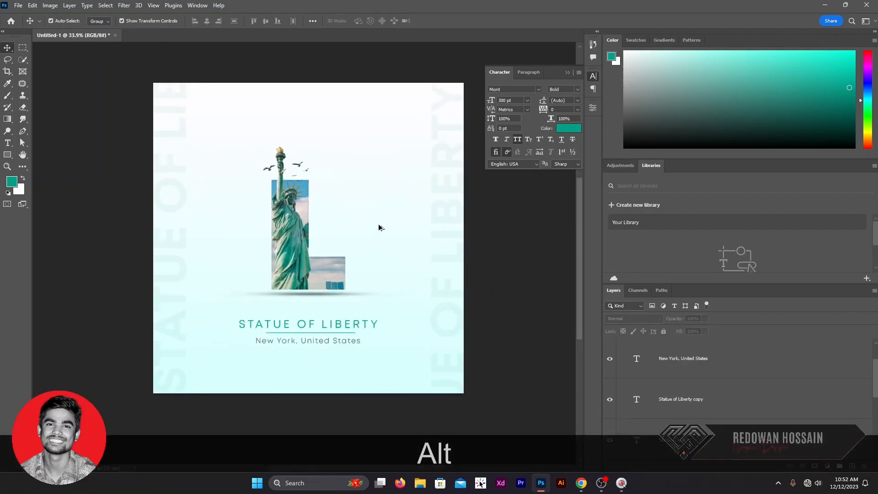
{"action": "left_click", "coordinate": [567, 72]}
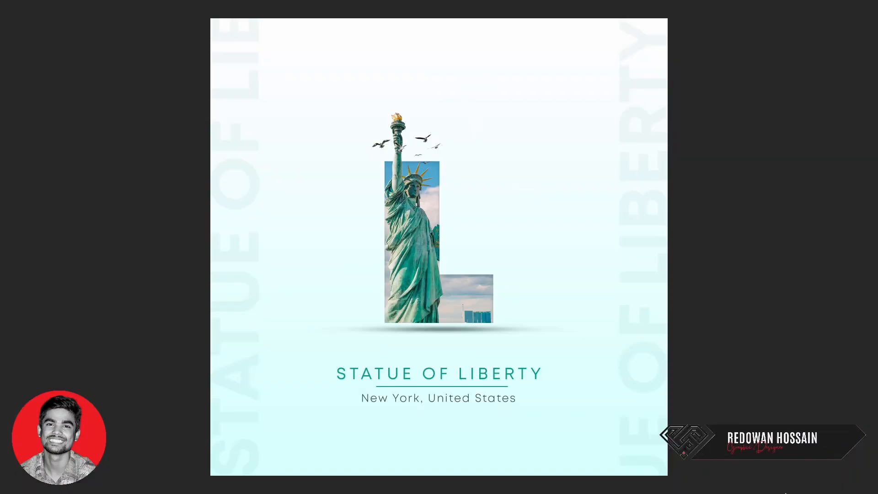